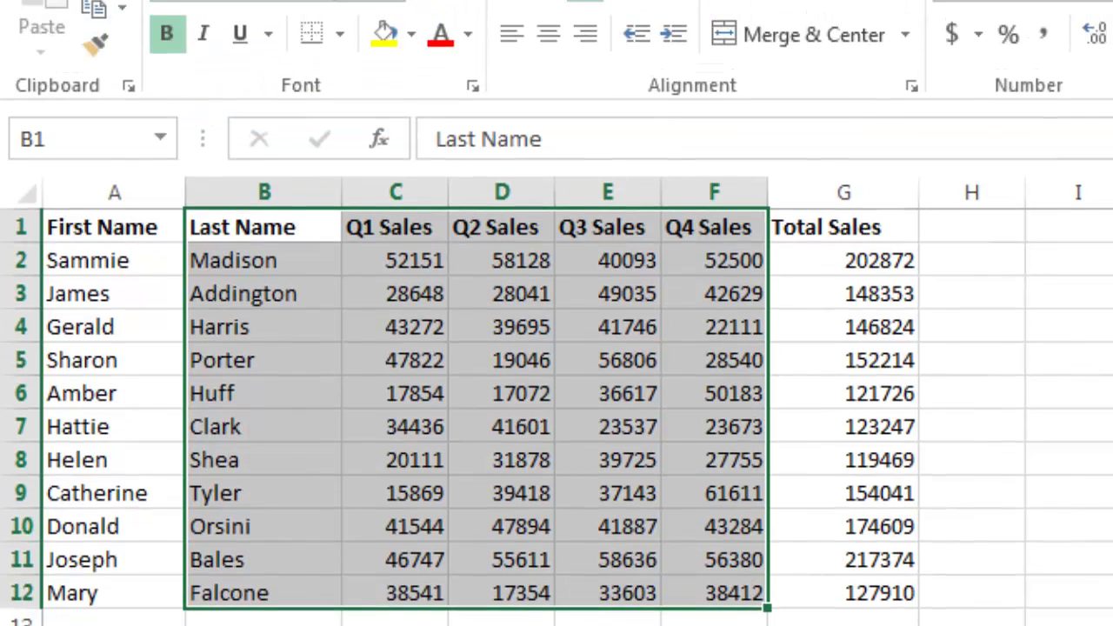
Insert a 2-D clustered column chart from B1:F12 and place it beside the Total Sales column
{"action": "left_click", "coordinate": [277, 54]}
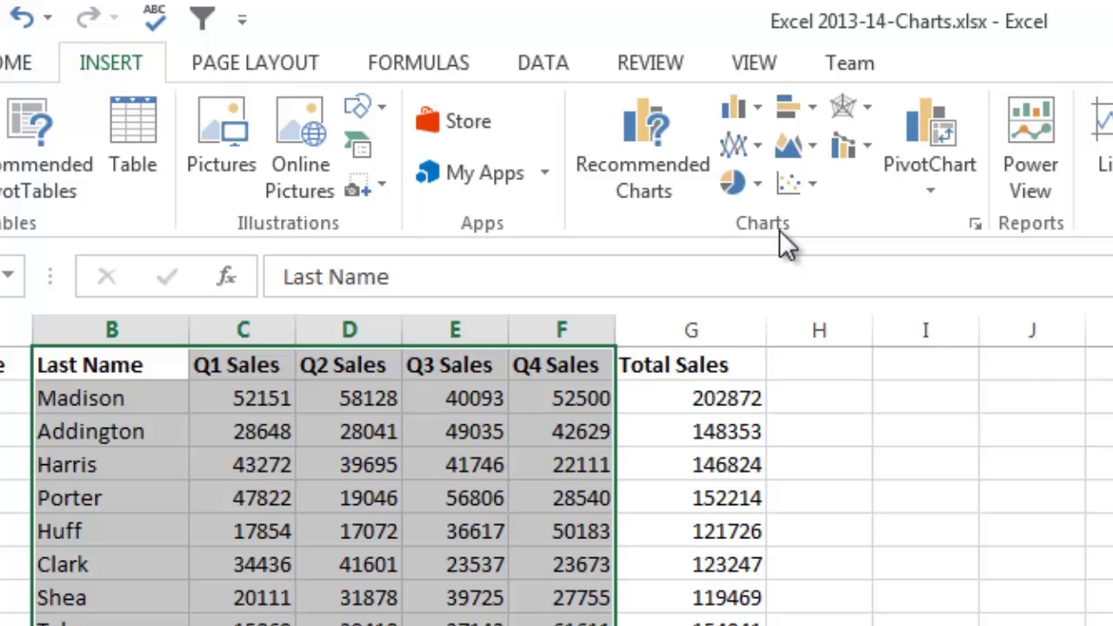
{"action": "left_click", "coordinate": [757, 106]}
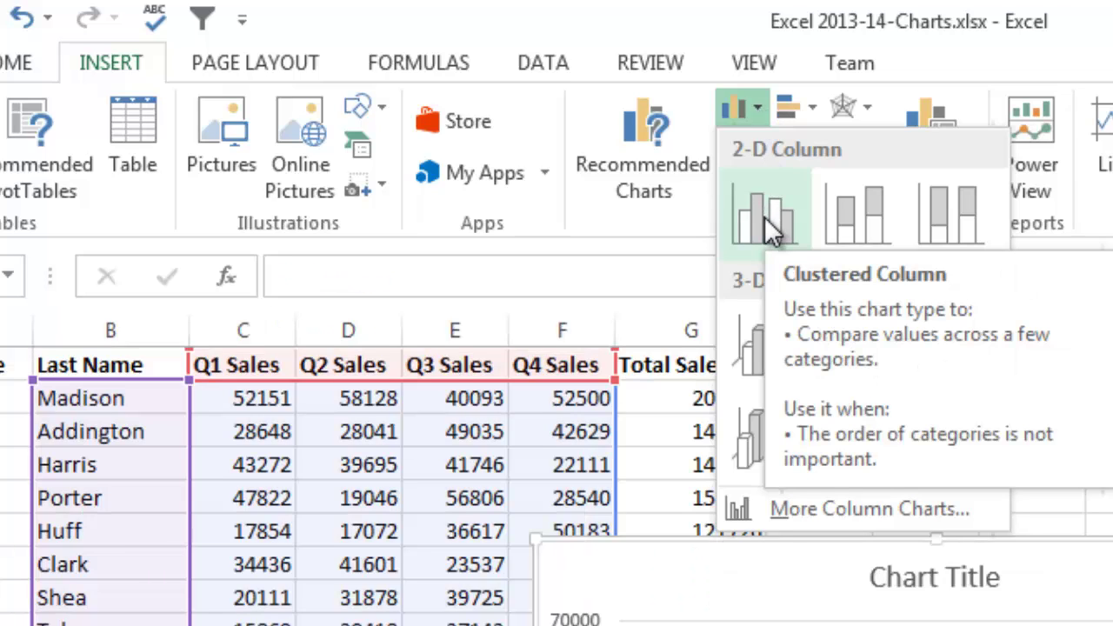
{"action": "left_click", "coordinate": [764, 217]}
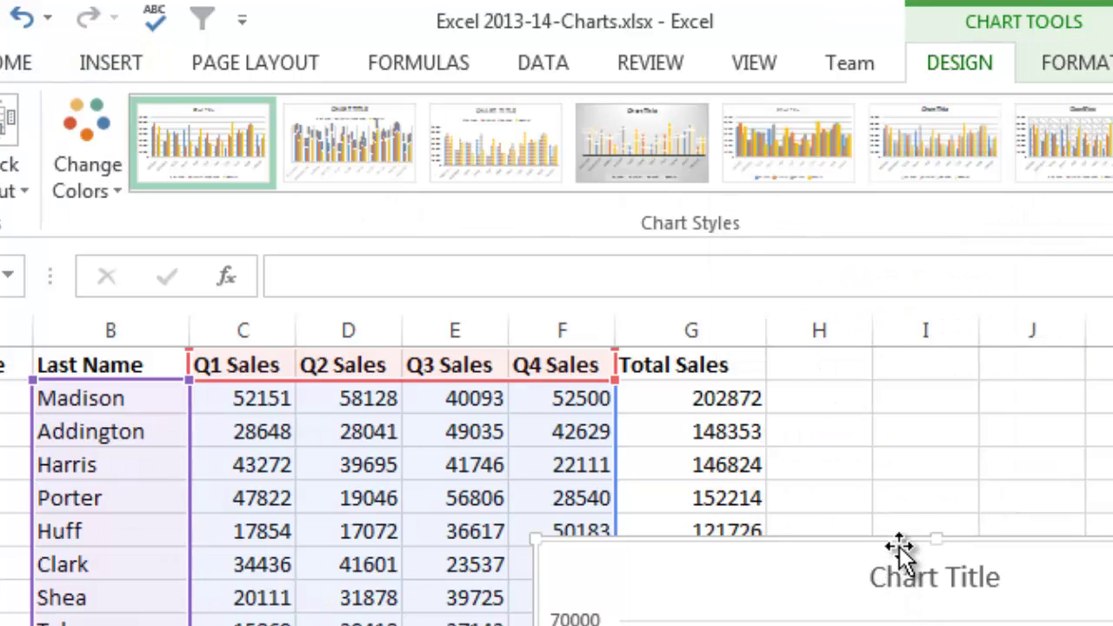
{"action": "mouse_move", "coordinate": [900, 547]}
{"action": "left_mouse_down"}
{"action": "mouse_move", "coordinate": [800, 489]}
{"action": "mouse_move", "coordinate": [792, 243]}
{"action": "mouse_move", "coordinate": [631, 47]}
{"action": "mouse_move", "coordinate": [589, 43]}
{"action": "left_mouse_up"}
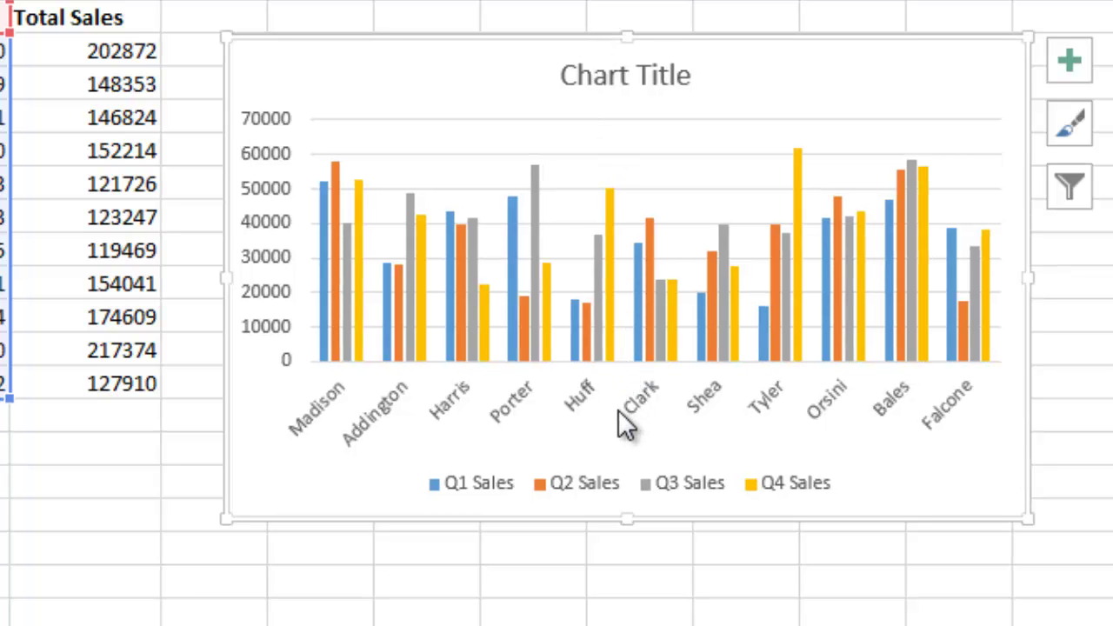
Change the column chart's title to "Sales Team"
{"action": "left_click", "coordinate": [618, 74]}
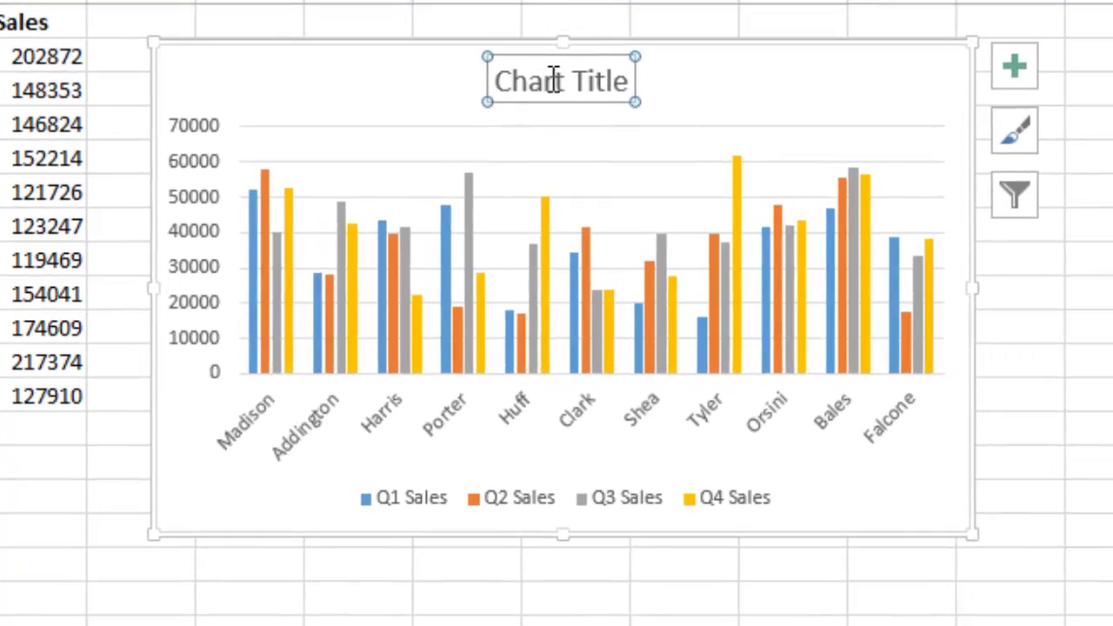
{"action": "double_click", "coordinate": [549, 80]}
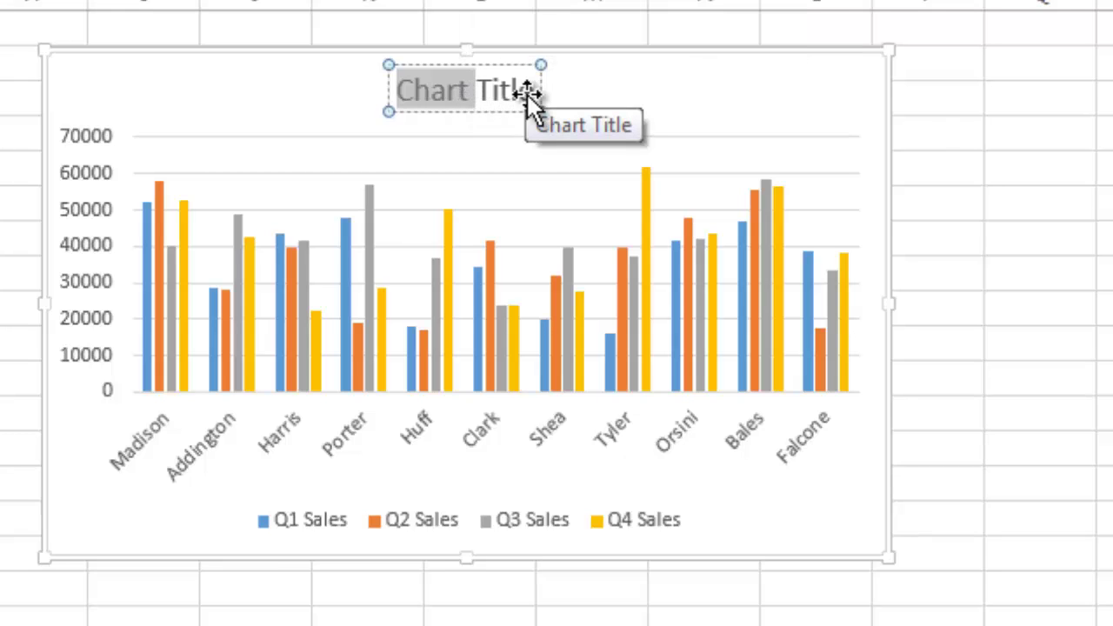
{"action": "type", "text": "A"}
{"action": "key", "text": "BackSpace"}
{"action": "type", "text": "Sales "}
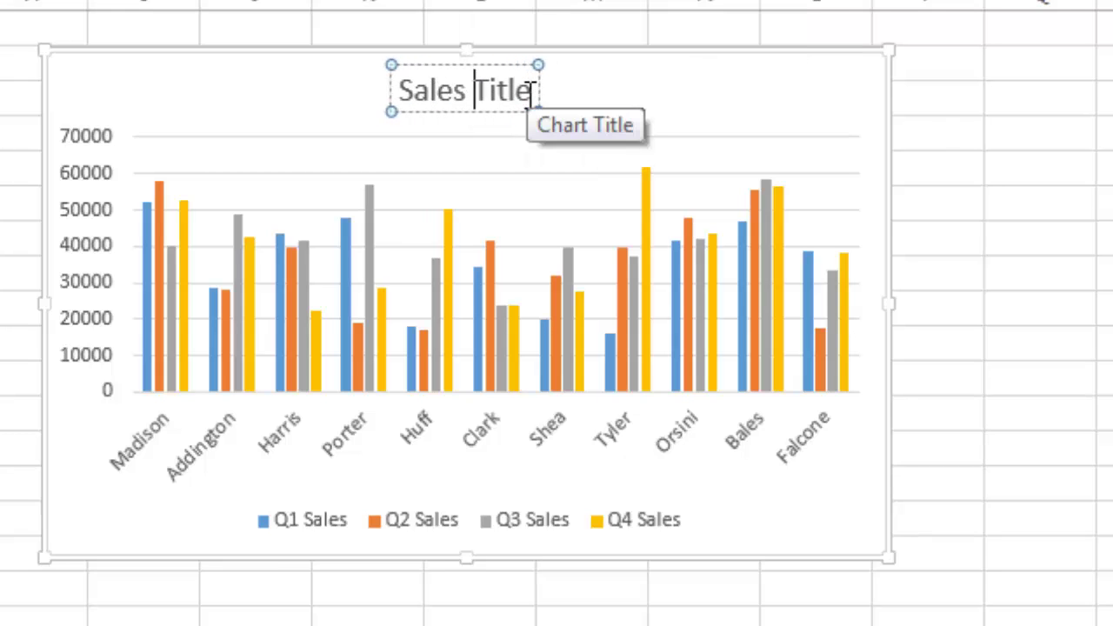
{"action": "type", "text": "Team"}
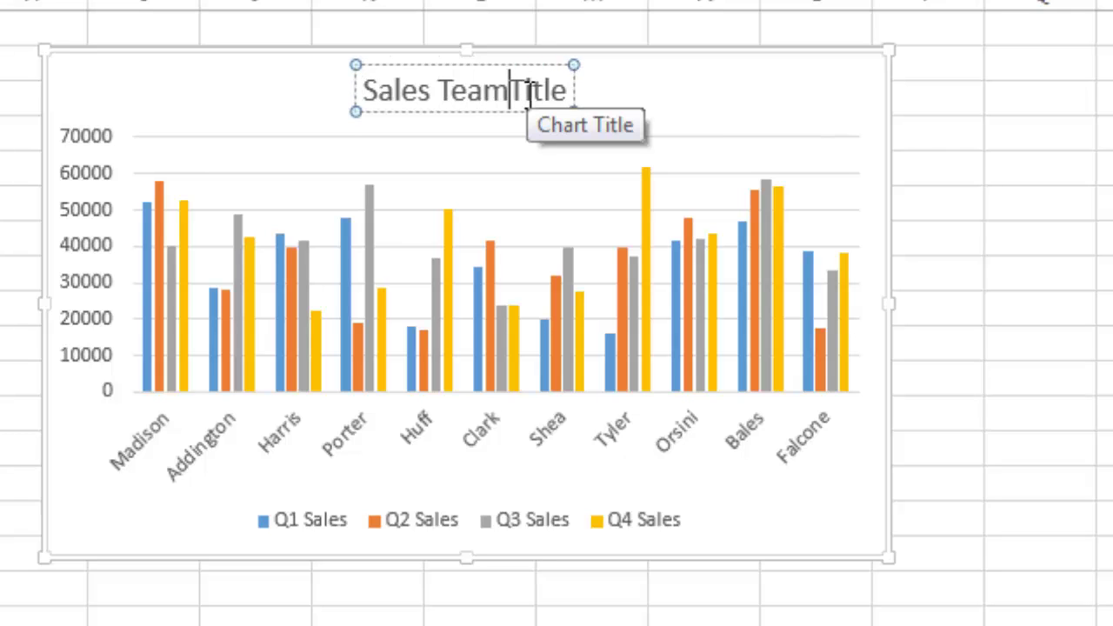
{"action": "key", "text": "Delete"}
{"action": "key", "text": "Delete"}
{"action": "key", "text": "Delete"}
{"action": "key", "text": "Delete"}
{"action": "key", "text": "Delete"}
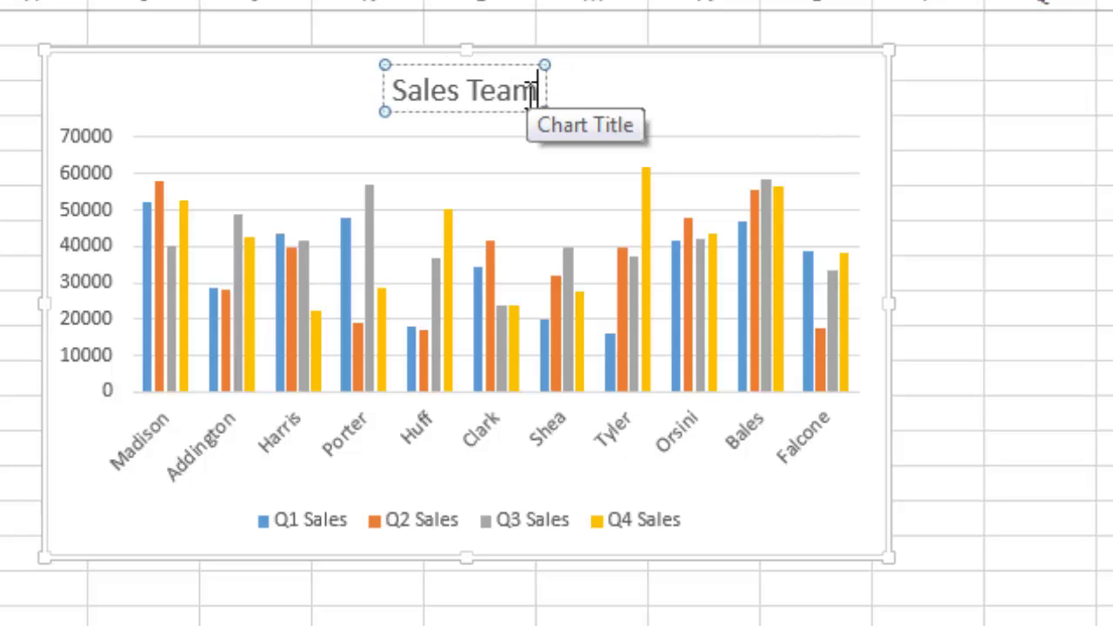
Set the chart's legend position to Right in the legend formatting options
{"action": "left_click", "coordinate": [494, 522]}
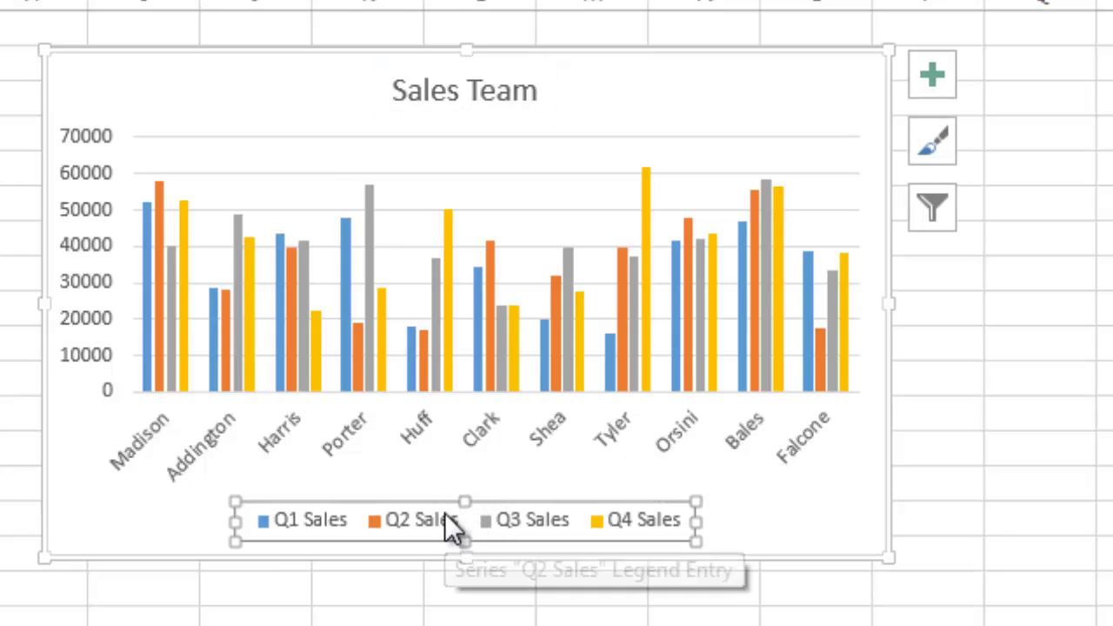
{"action": "right_click", "coordinate": [340, 500]}
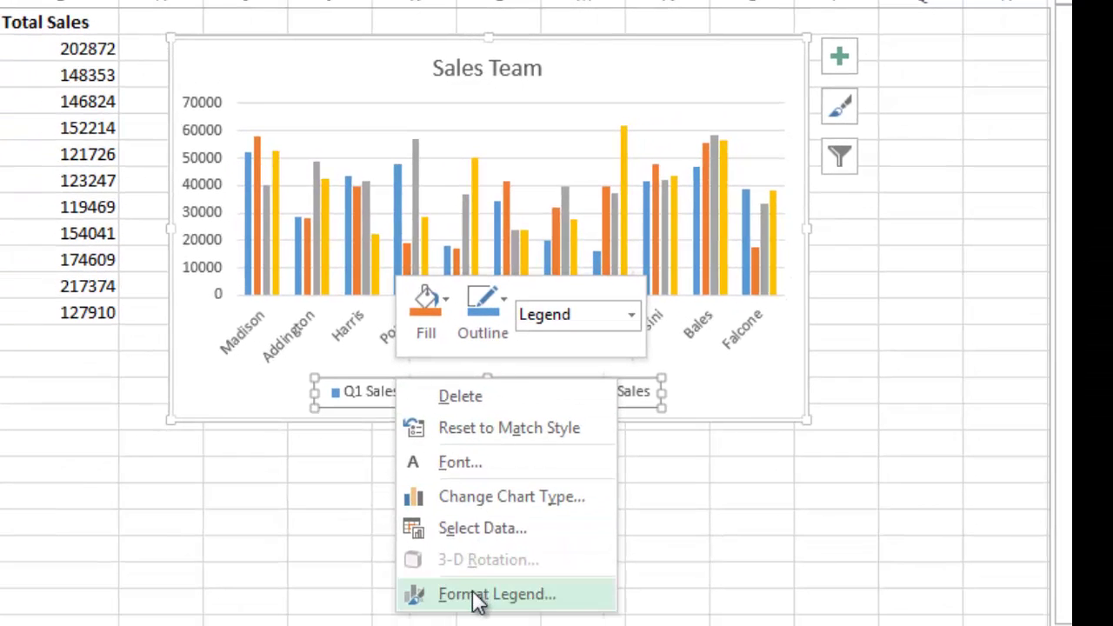
{"action": "left_click", "coordinate": [476, 594]}
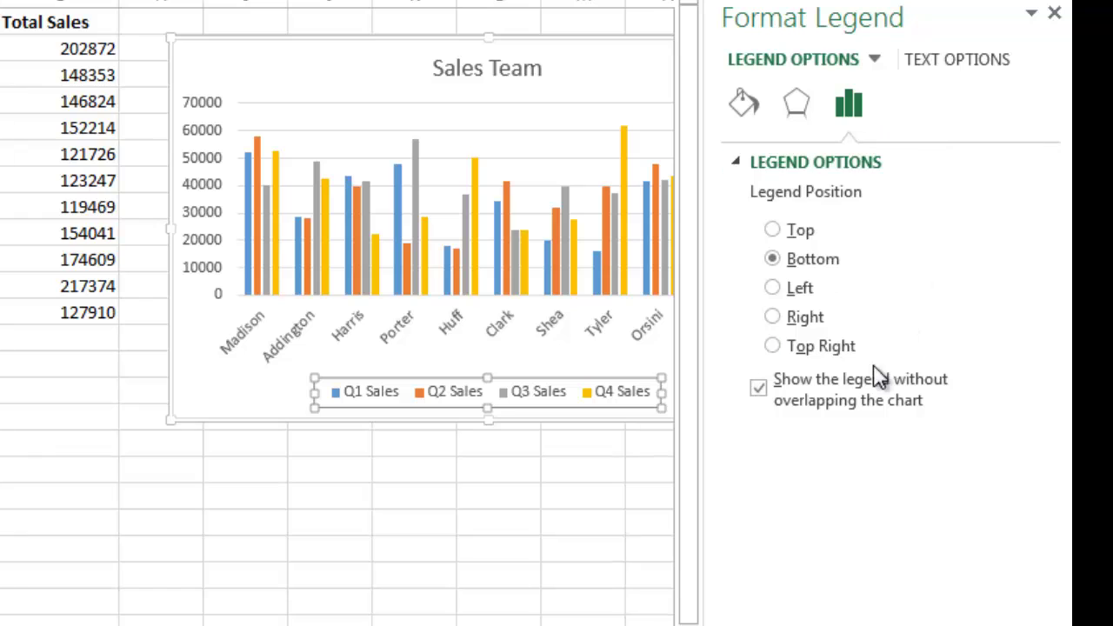
{"action": "left_click", "coordinate": [773, 318]}
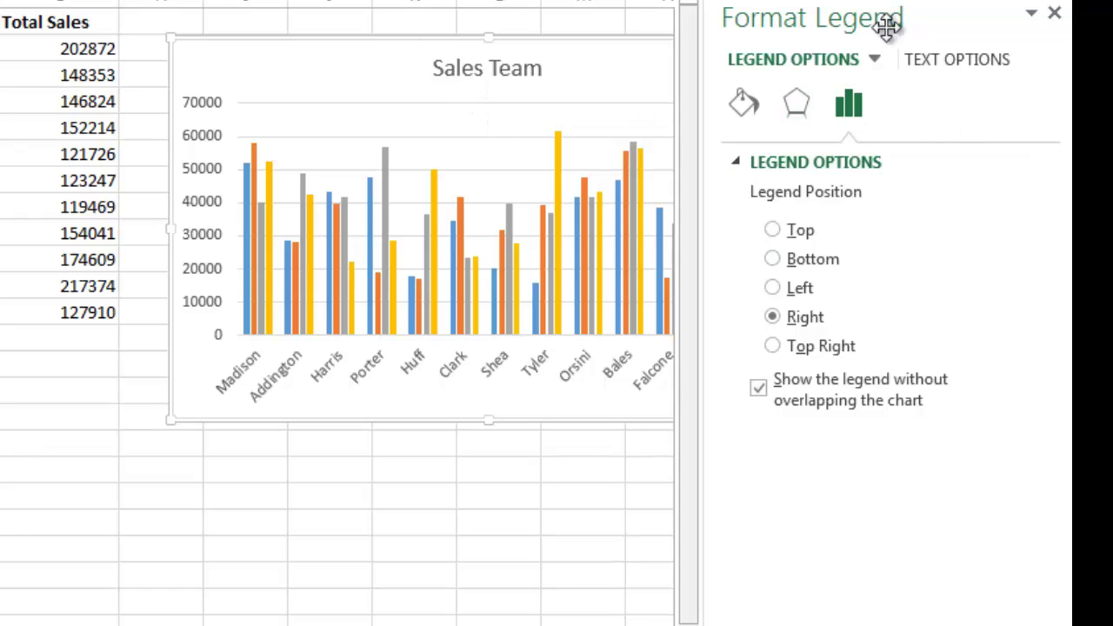
{"action": "left_click", "coordinate": [1053, 14]}
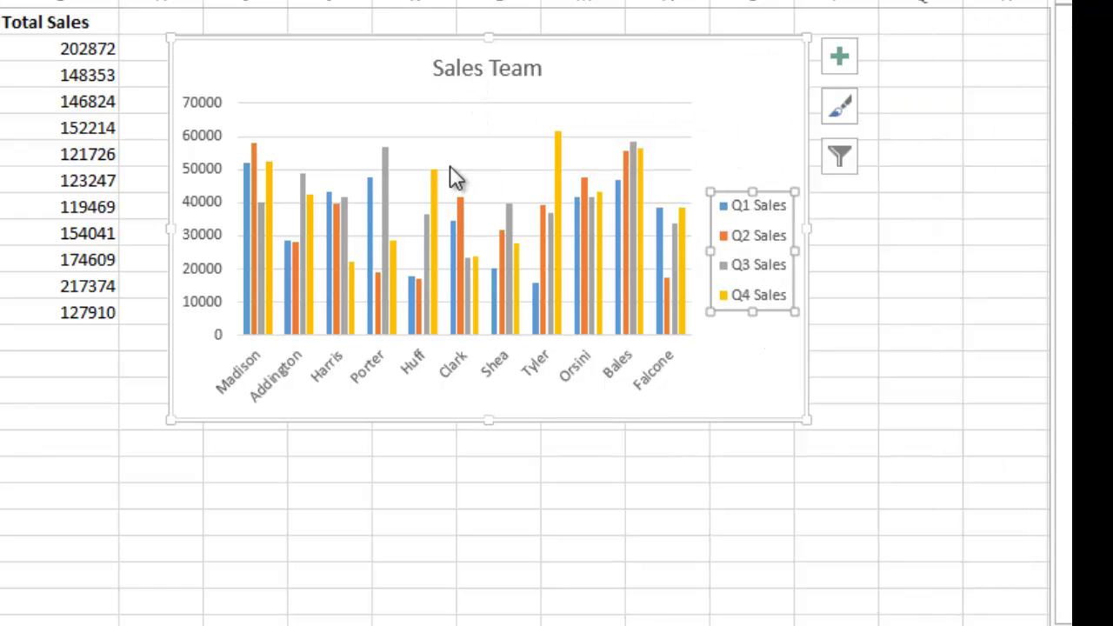
Set the maximum bound of the chart's vertical value axis to 90000
{"action": "left_click", "coordinate": [189, 151]}
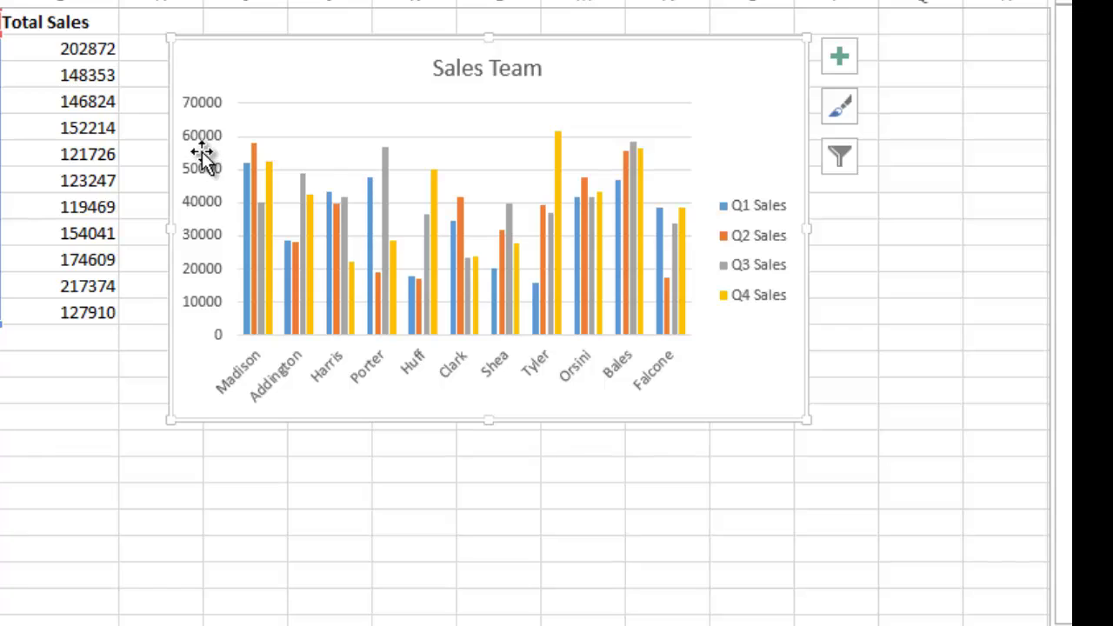
{"action": "left_click", "coordinate": [205, 211]}
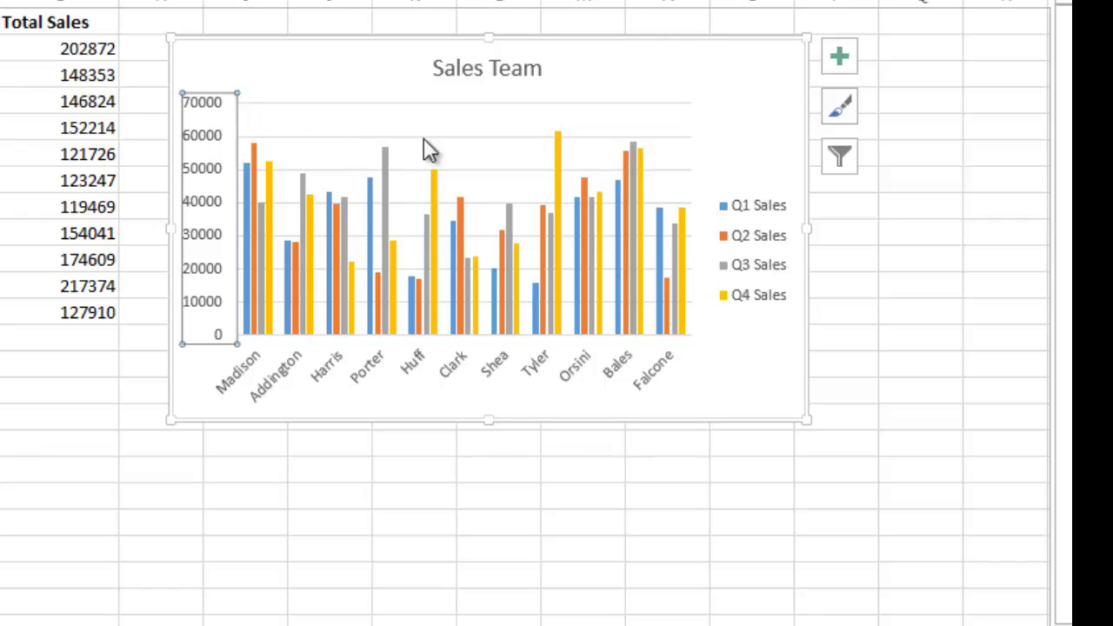
{"action": "right_click", "coordinate": [202, 94]}
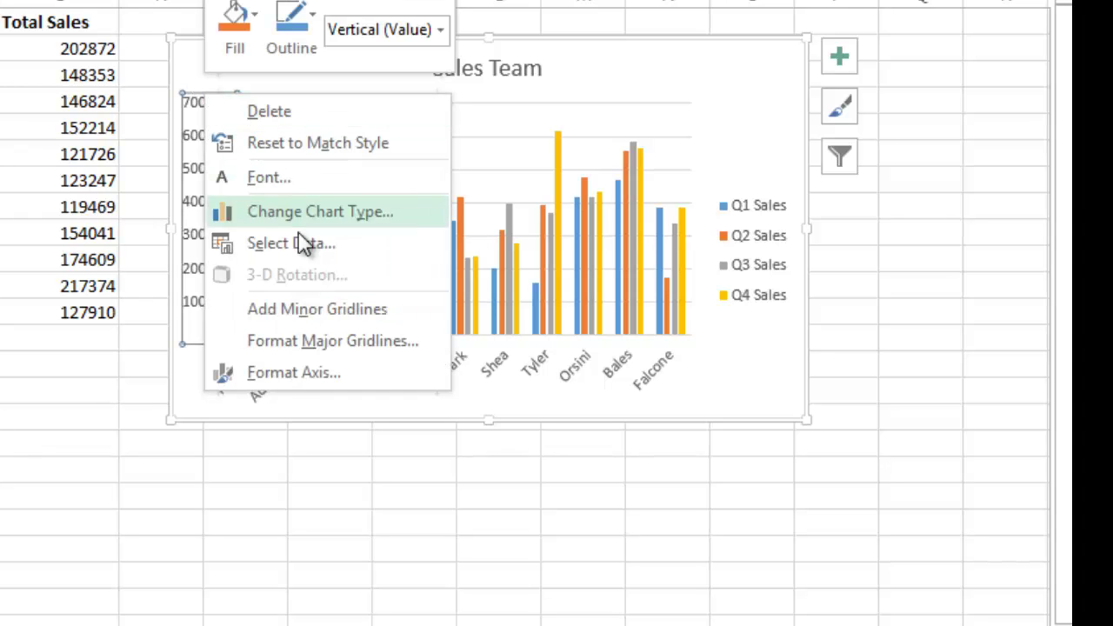
{"action": "left_click", "coordinate": [295, 374]}
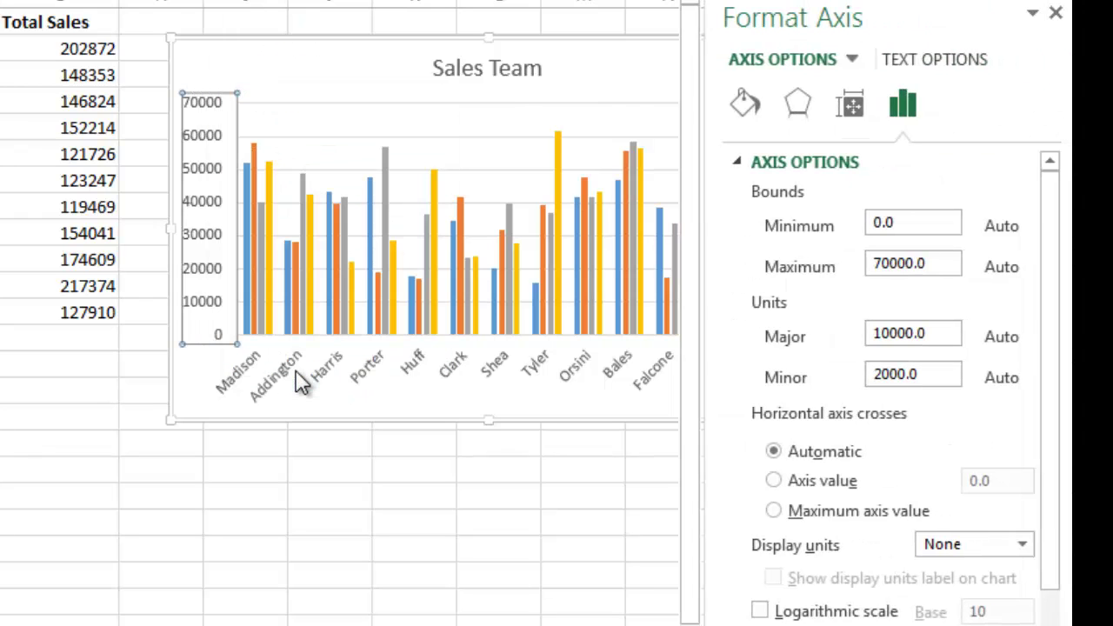
{"action": "left_click", "coordinate": [881, 265]}
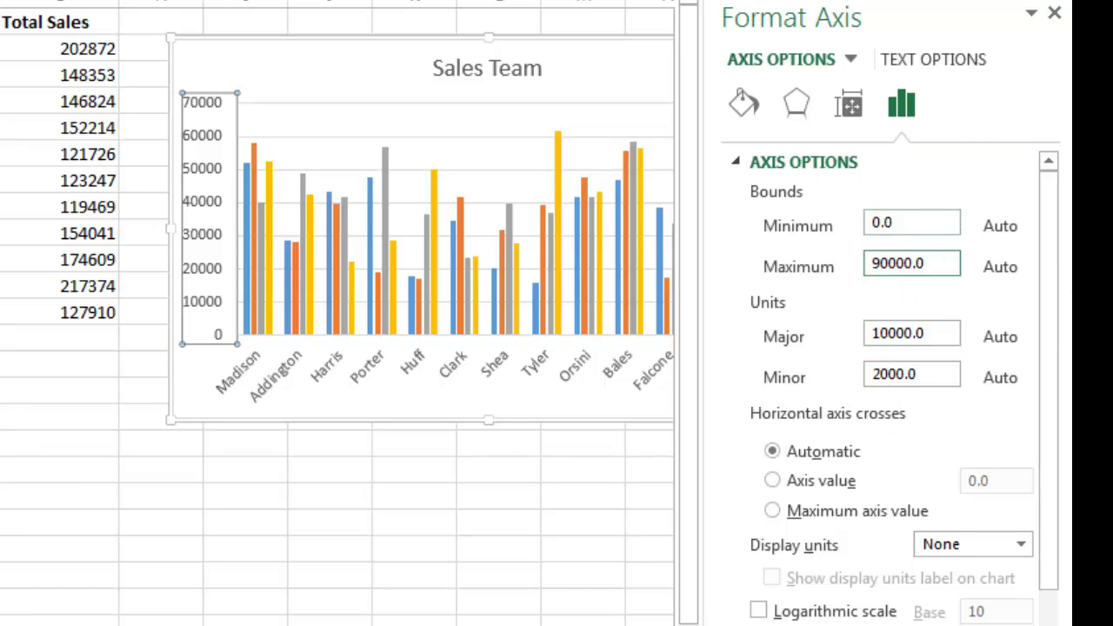
Review the vertical axis's label position choices and other formatting options, and close the axis formatting
{"action": "left_click_drag", "start_coordinate": [1052, 273], "coordinate": [1052, 389]}
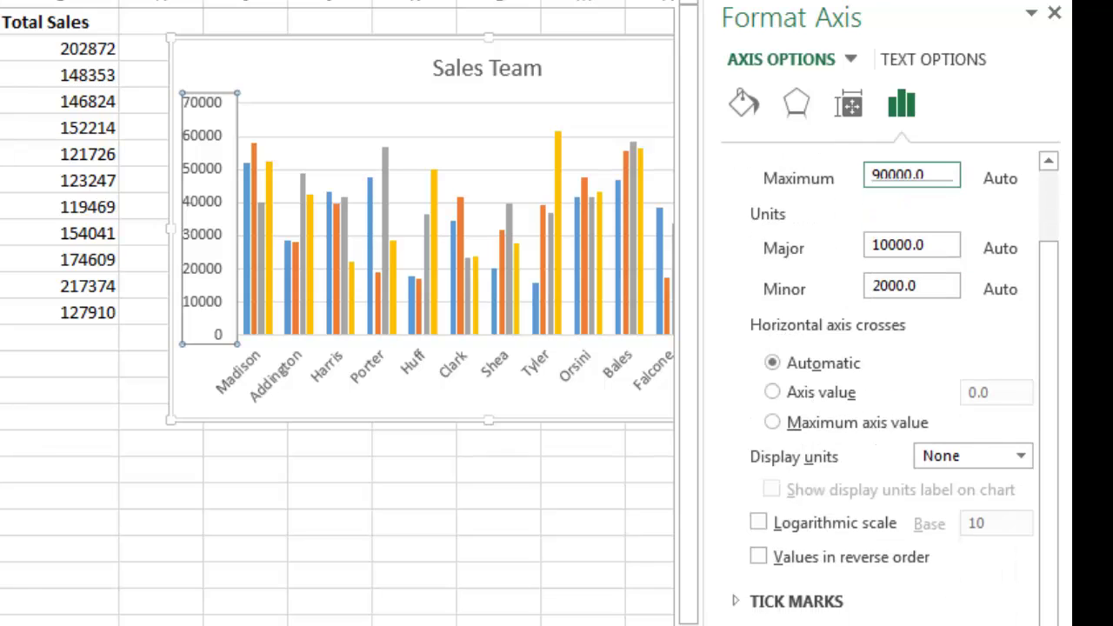
{"action": "left_click", "coordinate": [740, 601]}
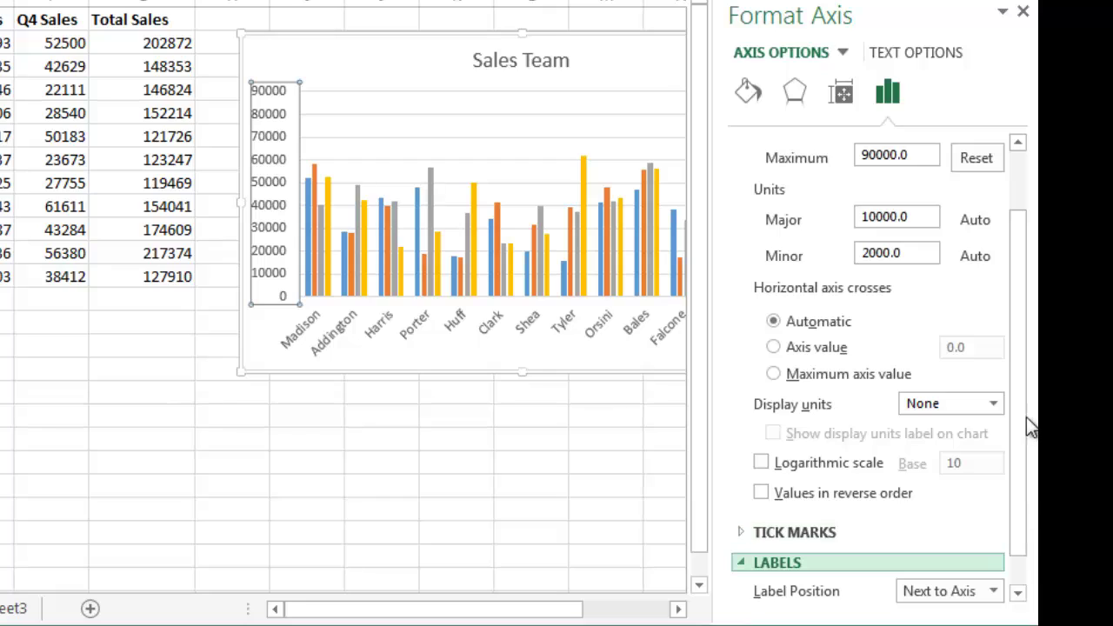
{"action": "scroll", "coordinate": [1013, 483], "scroll_direction": "down", "scroll_amount": 1}
{"action": "left_click", "coordinate": [992, 552]}
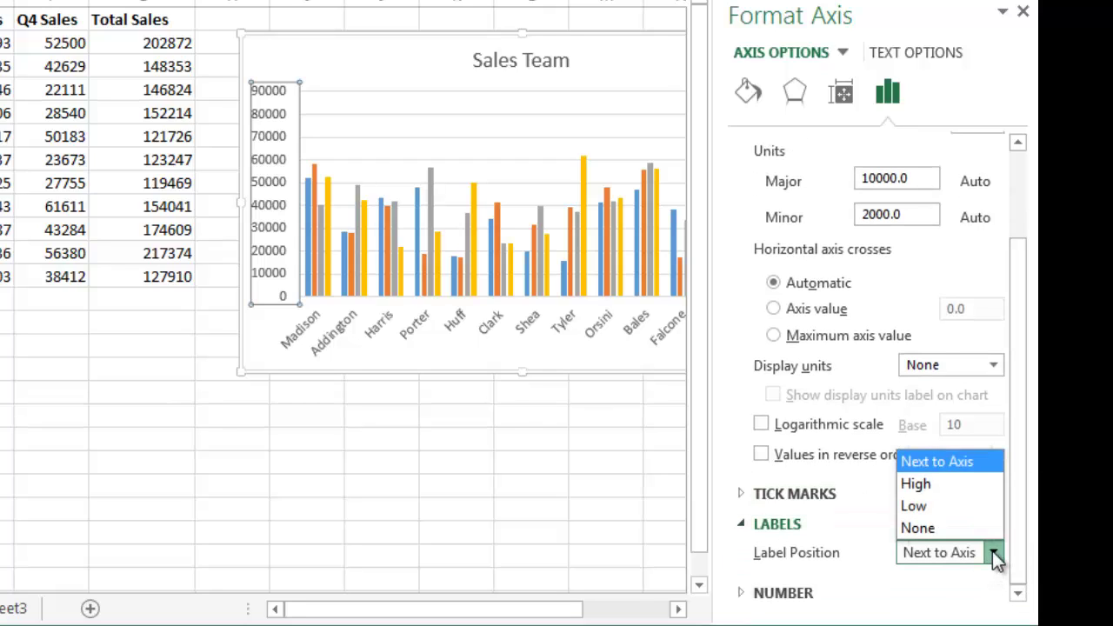
{"action": "left_click", "coordinate": [993, 546]}
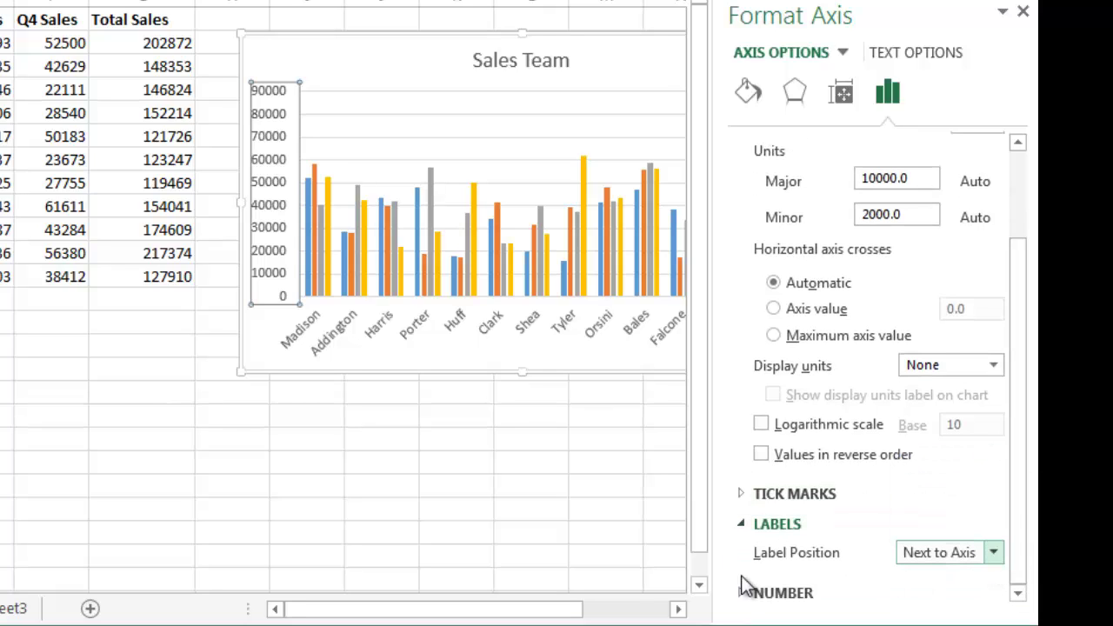
{"action": "left_click", "coordinate": [837, 592]}
{"action": "left_click_drag", "start_coordinate": [1023, 465], "coordinate": [1014, 232]}
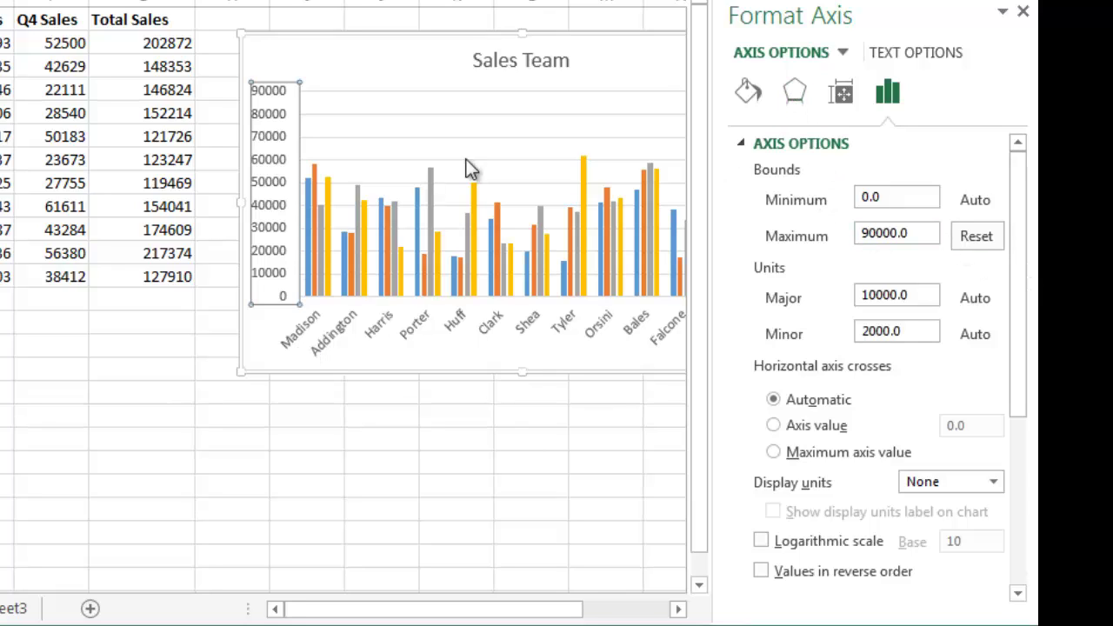
{"action": "left_click", "coordinate": [1022, 13]}
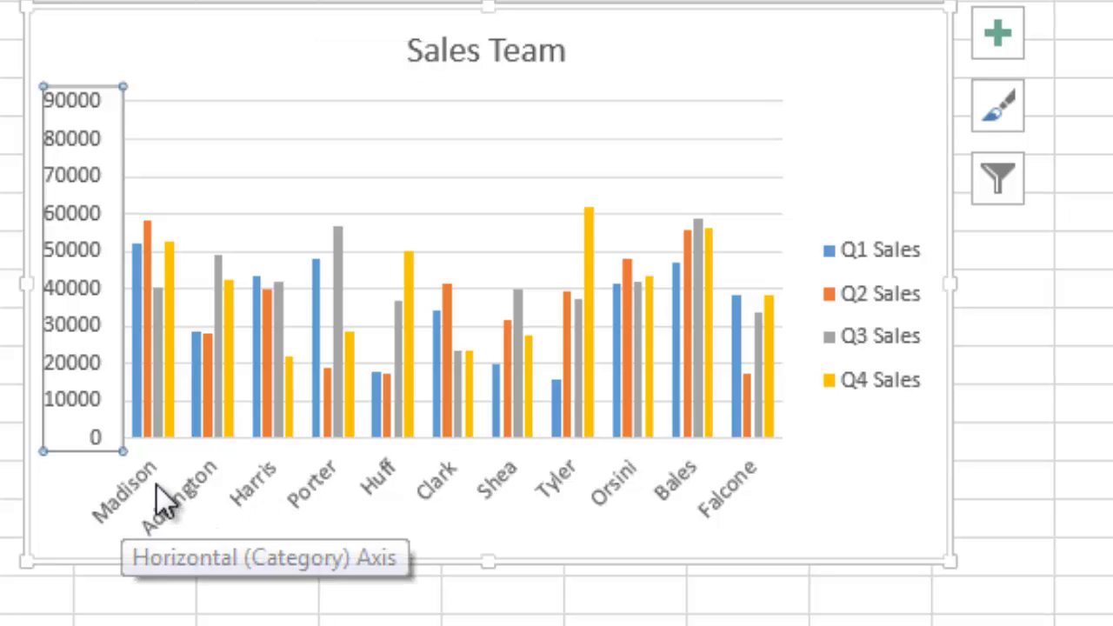
Insert a 2-D clustered bar chart from the Last Name and Total Sales columns, rows 1 to 12
{"action": "mouse_move", "coordinate": [143, 334]}
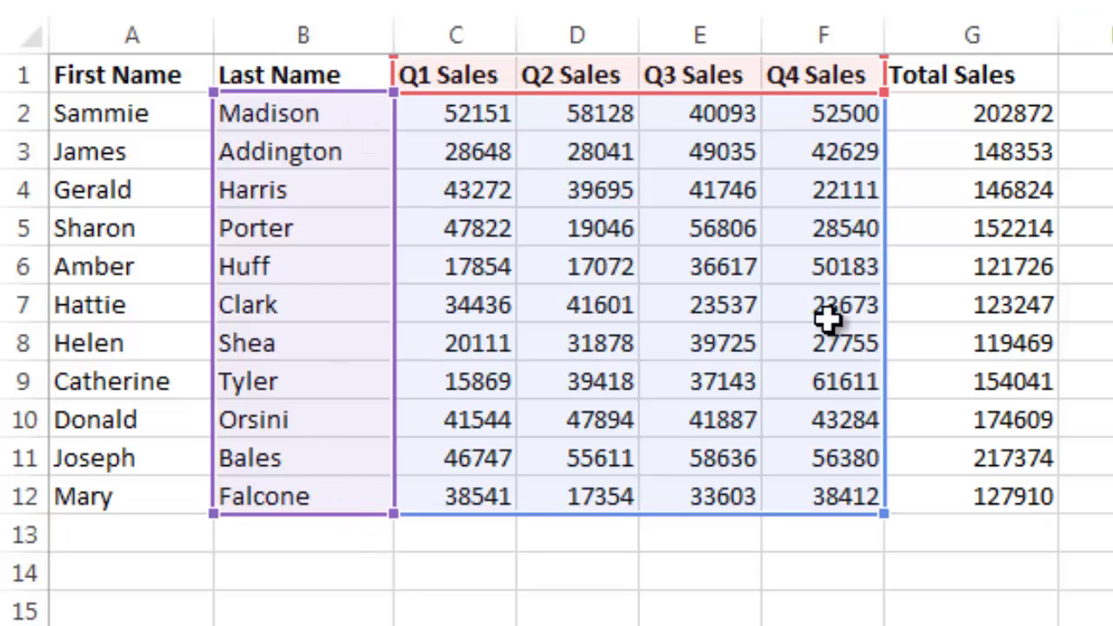
{"action": "left_click_drag", "start_coordinate": [287, 74], "coordinate": [298, 503]}
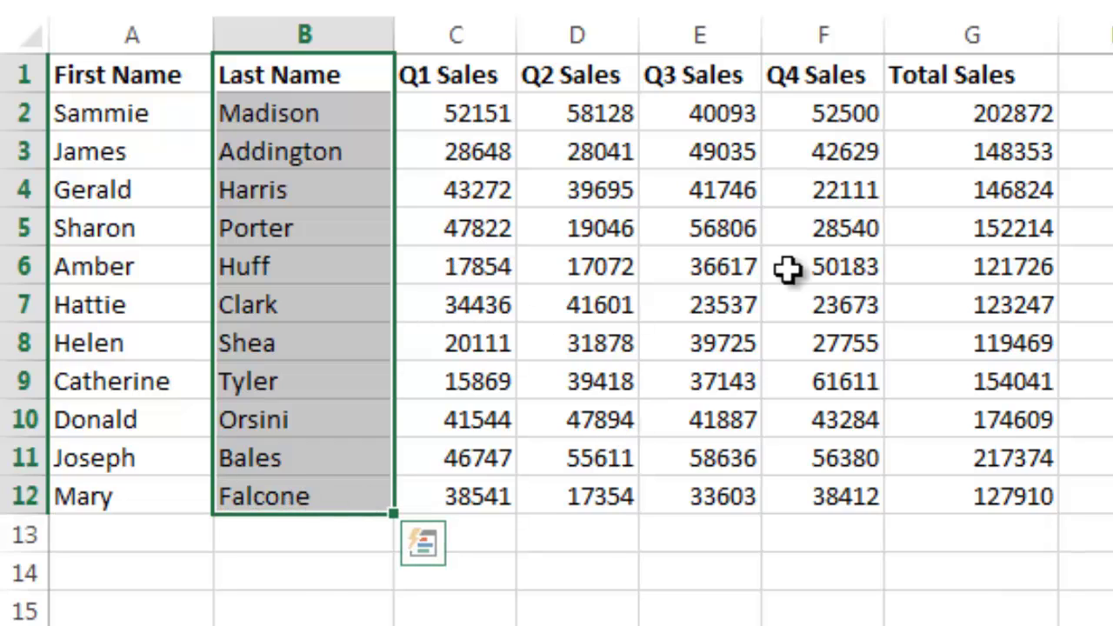
{"action": "left_click_drag", "start_coordinate": [1019, 77], "coordinate": [1007, 497]}
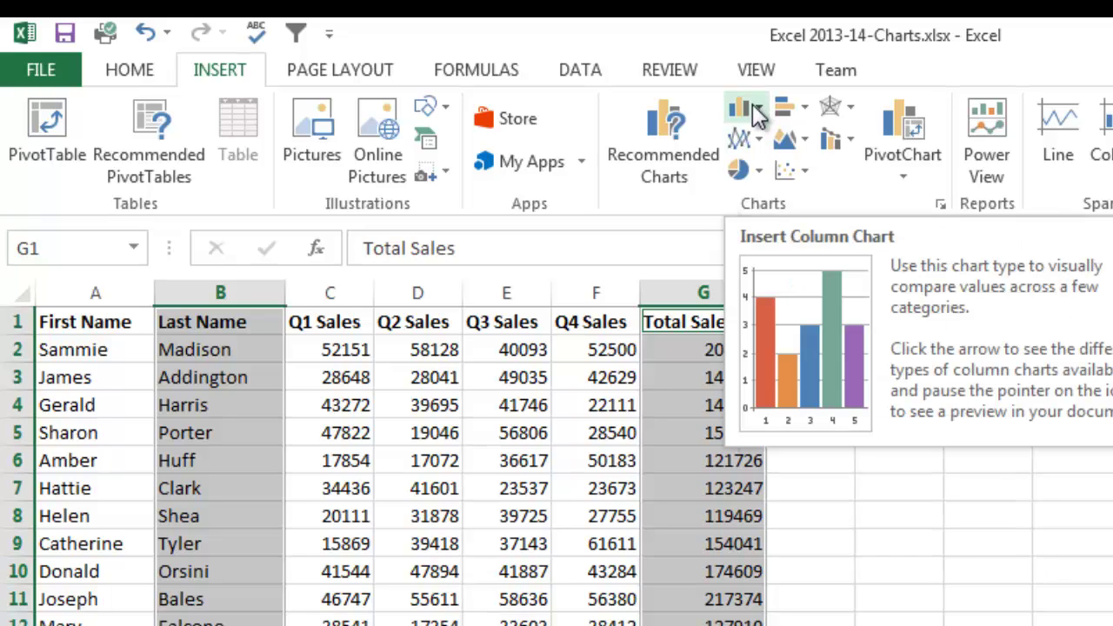
{"action": "left_click", "coordinate": [805, 107]}
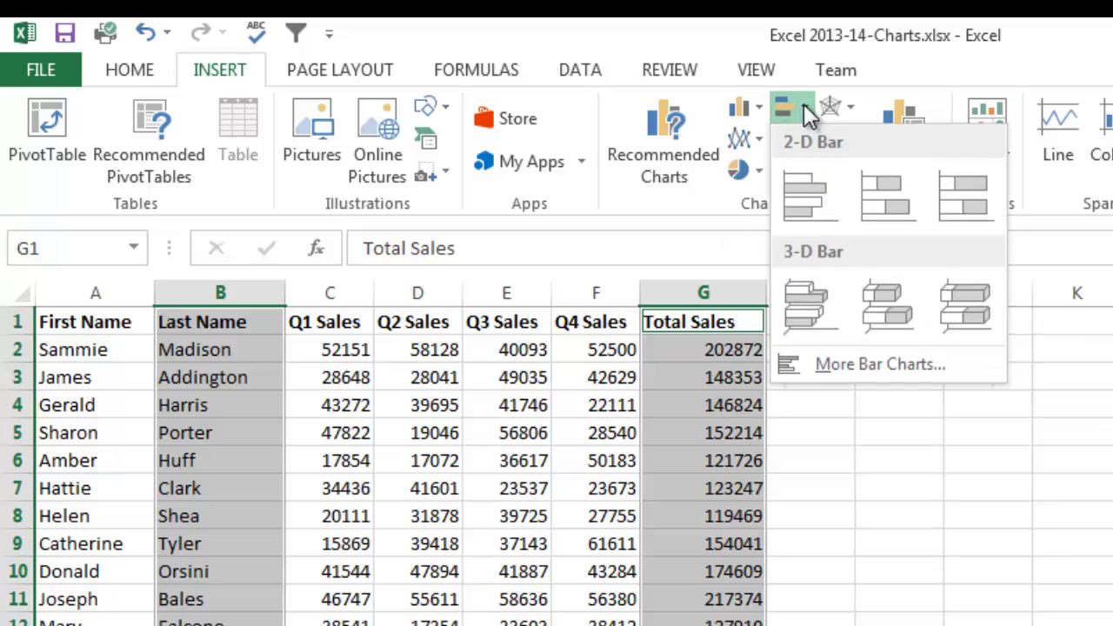
{"action": "left_click", "coordinate": [815, 198]}
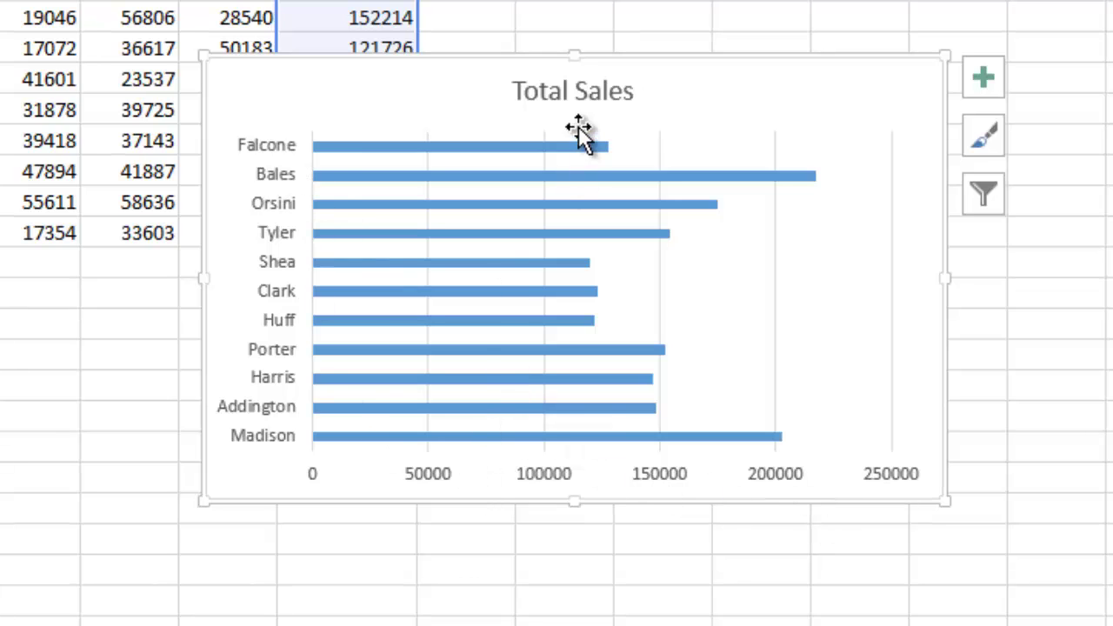
{"action": "left_click", "coordinate": [309, 478]}
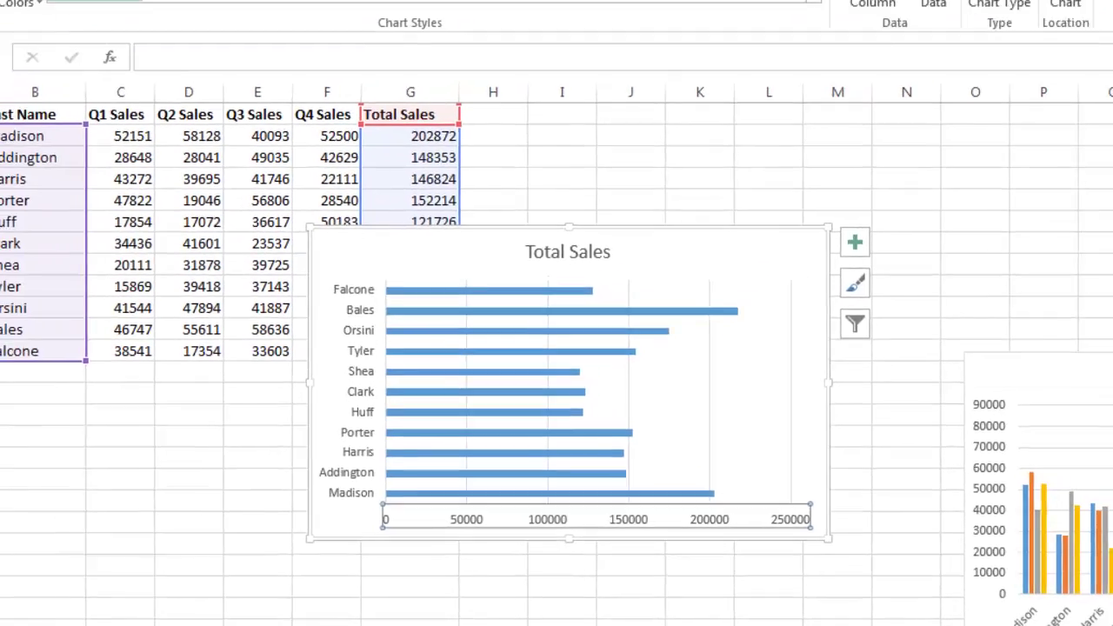
Convert the Total Sales bar chart into a 2-D Line with Markers chart
{"action": "left_click", "coordinate": [102, 14]}
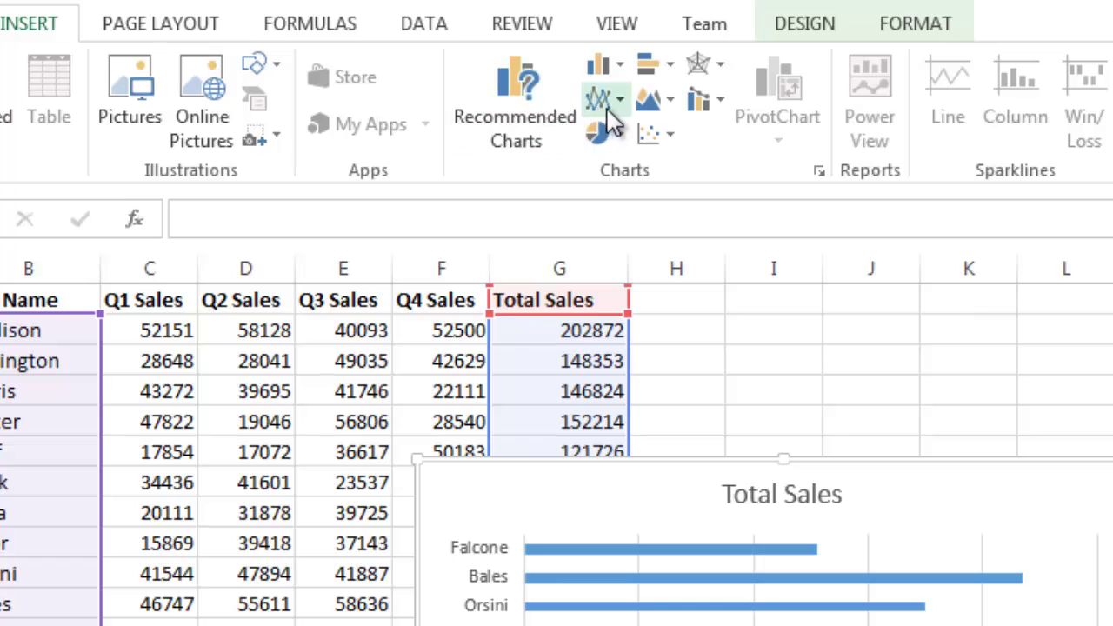
{"action": "left_click", "coordinate": [624, 101]}
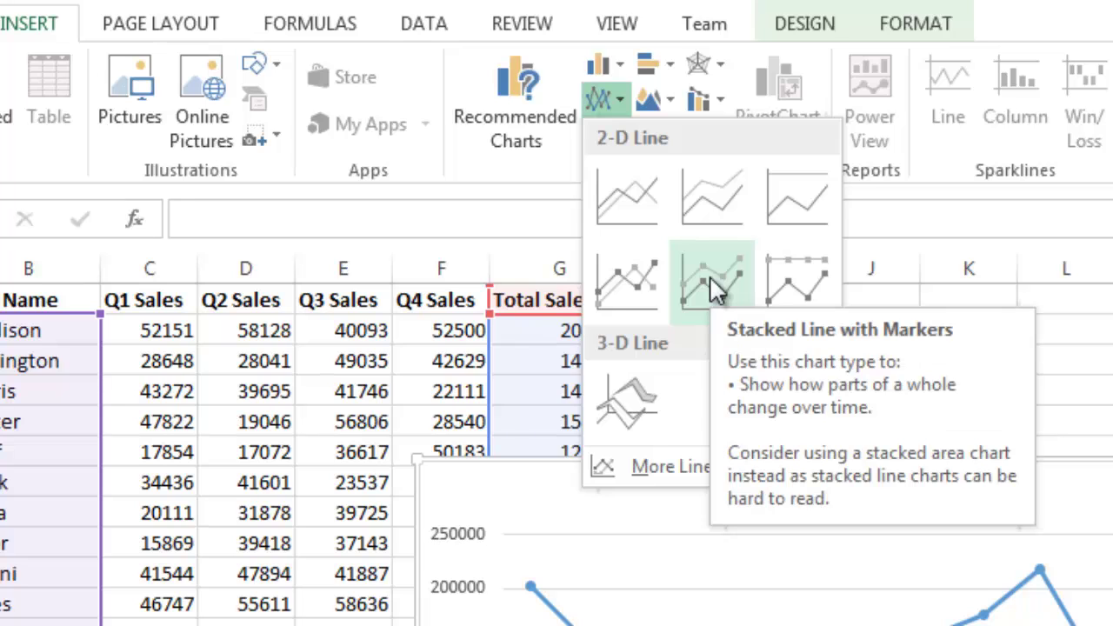
{"action": "left_click", "coordinate": [633, 280]}
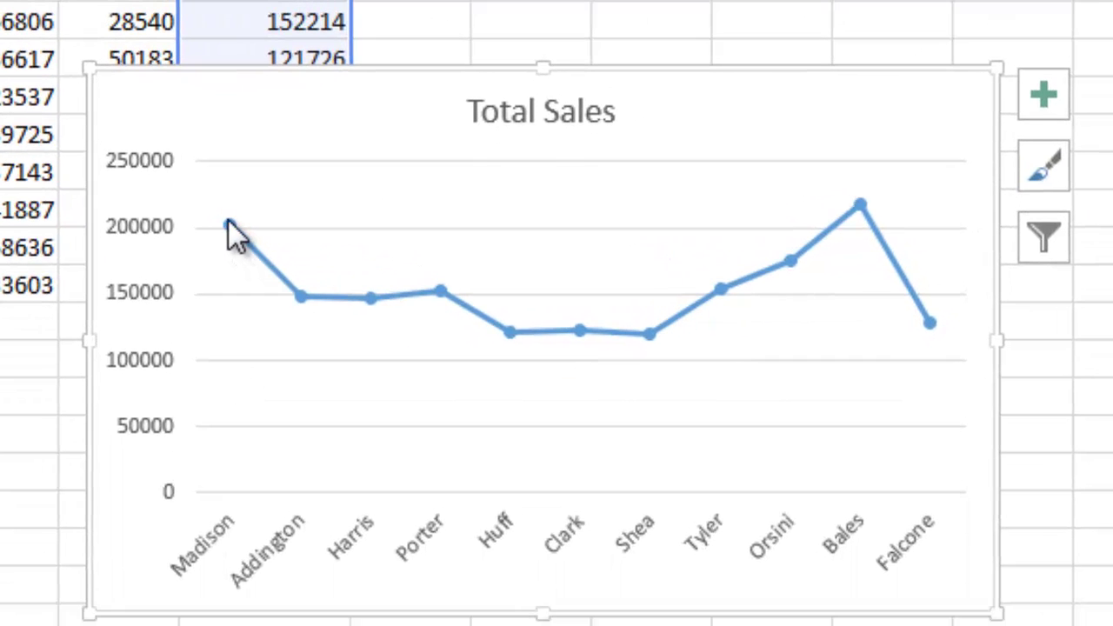
{"action": "mouse_move", "coordinate": [531, 587]}
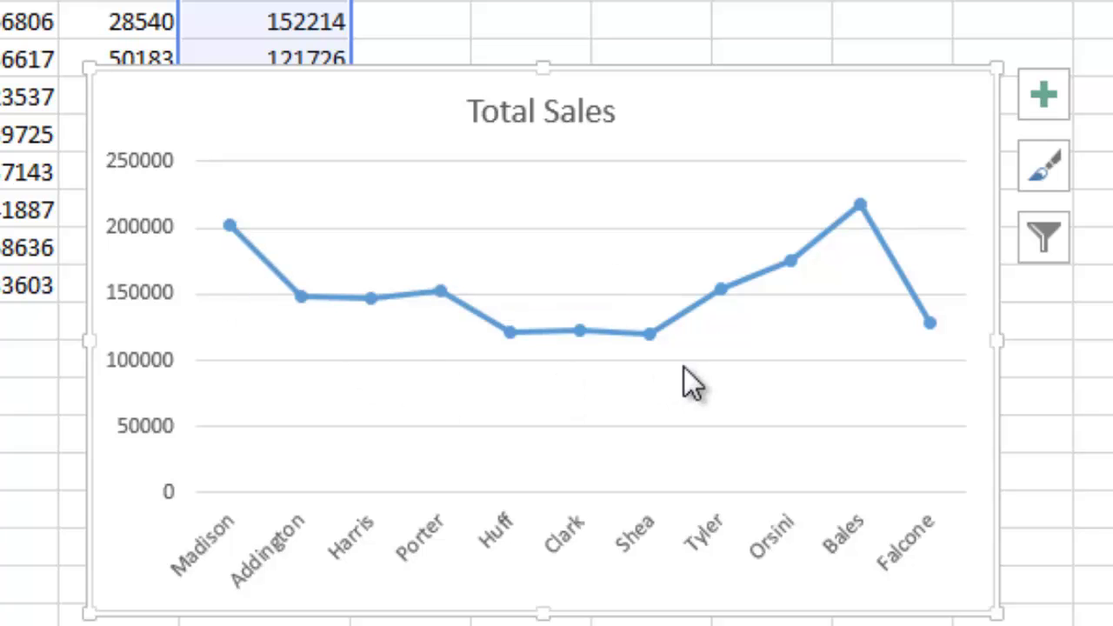
Give the Total Sales line chart's chart area a light blue solid fill
{"action": "mouse_move", "coordinate": [649, 334]}
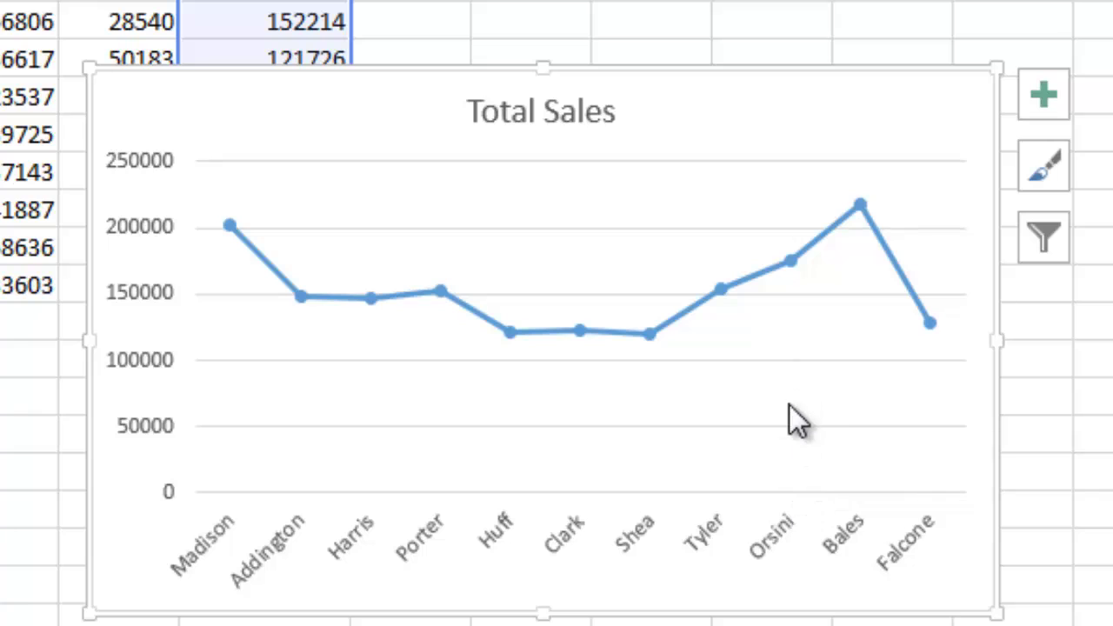
{"action": "right_click", "coordinate": [454, 80]}
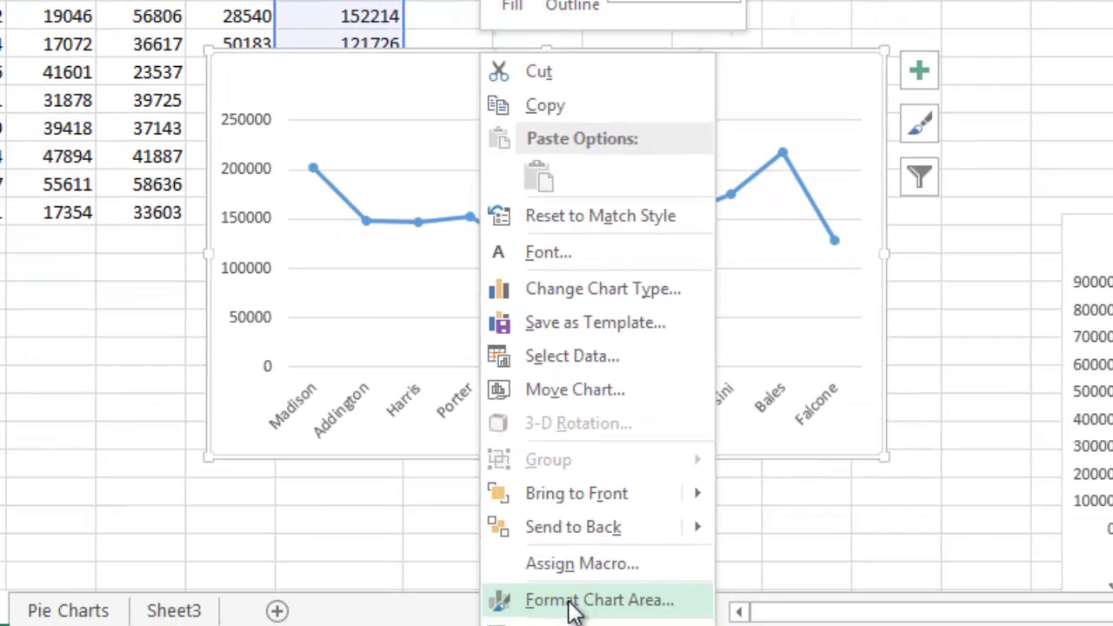
{"action": "left_click", "coordinate": [574, 609]}
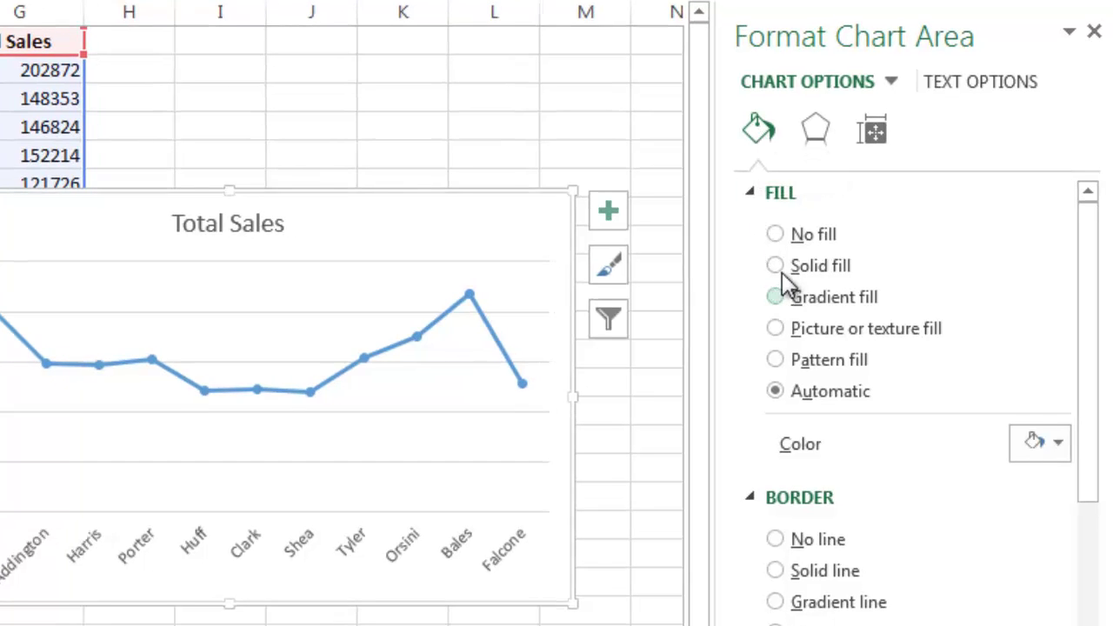
{"action": "left_click", "coordinate": [776, 266]}
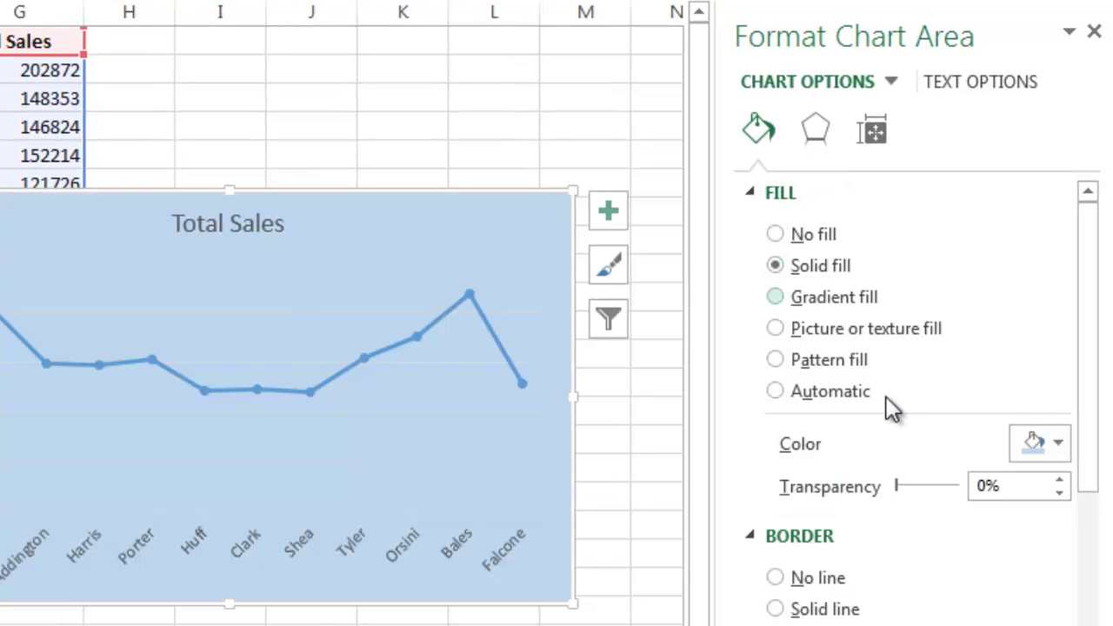
{"action": "left_click", "coordinate": [1059, 443]}
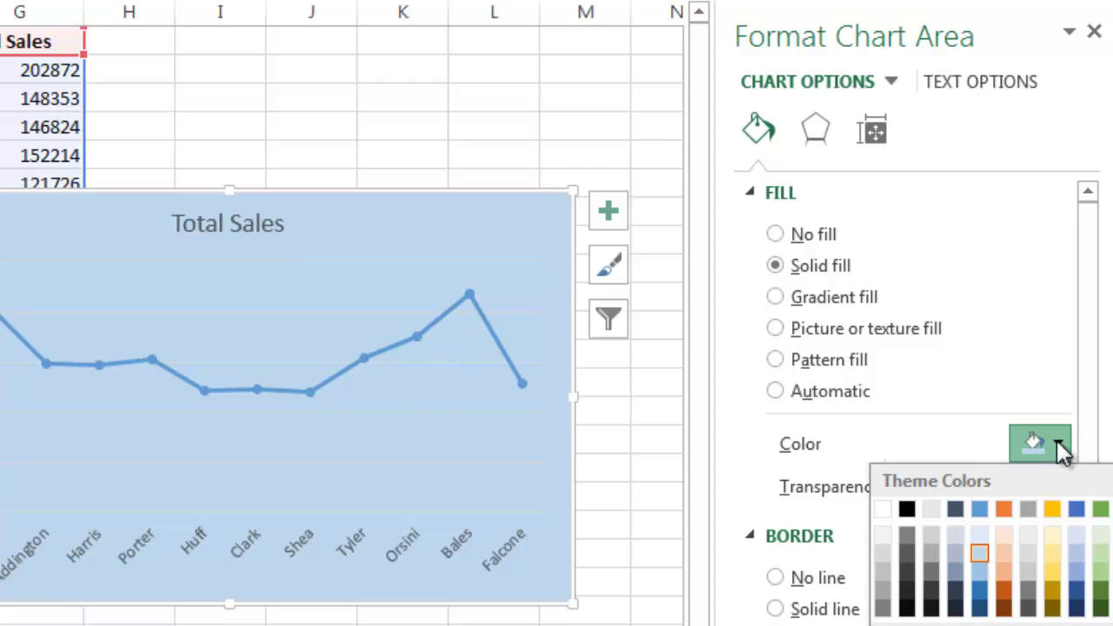
{"action": "left_click", "coordinate": [1057, 440]}
{"action": "left_click", "coordinate": [775, 298]}
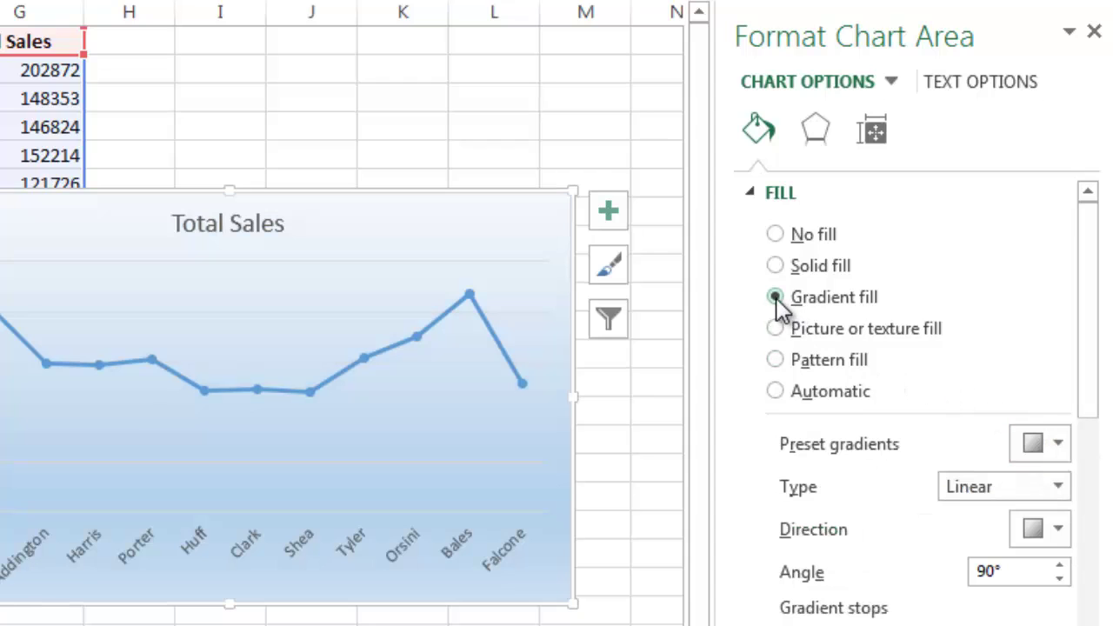
{"action": "left_click", "coordinate": [775, 265]}
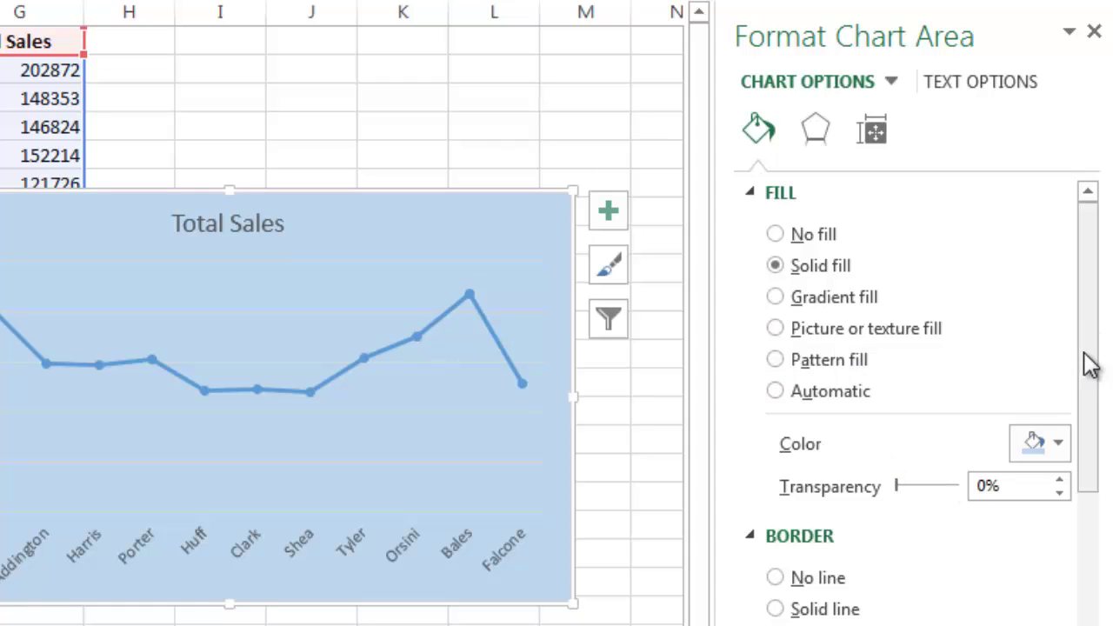
Add a solid black border line to the Total Sales chart area and increase its width
{"action": "scroll", "coordinate": [1086, 383], "scroll_direction": "down", "scroll_amount": 3}
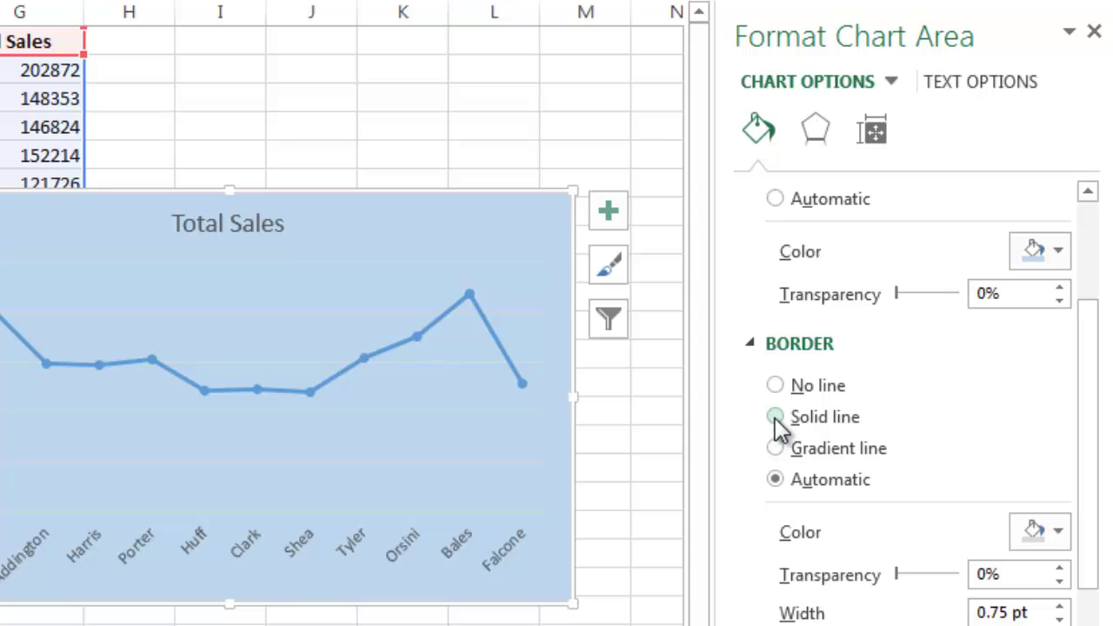
{"action": "left_click", "coordinate": [1063, 533]}
{"action": "left_click", "coordinate": [907, 596]}
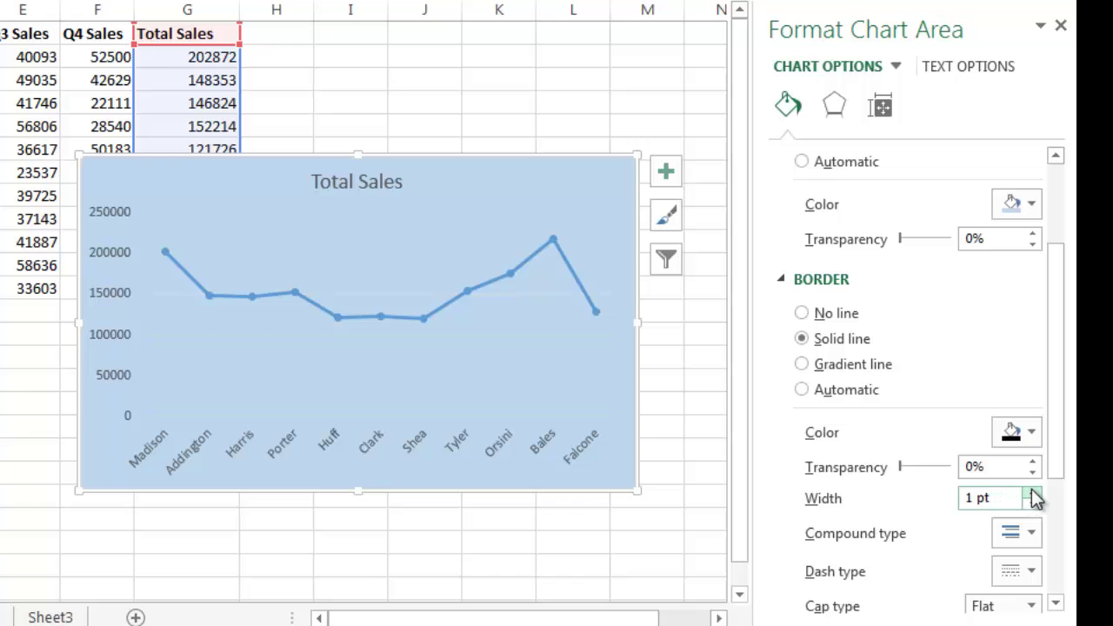
{"action": "left_click", "coordinate": [1032, 492]}
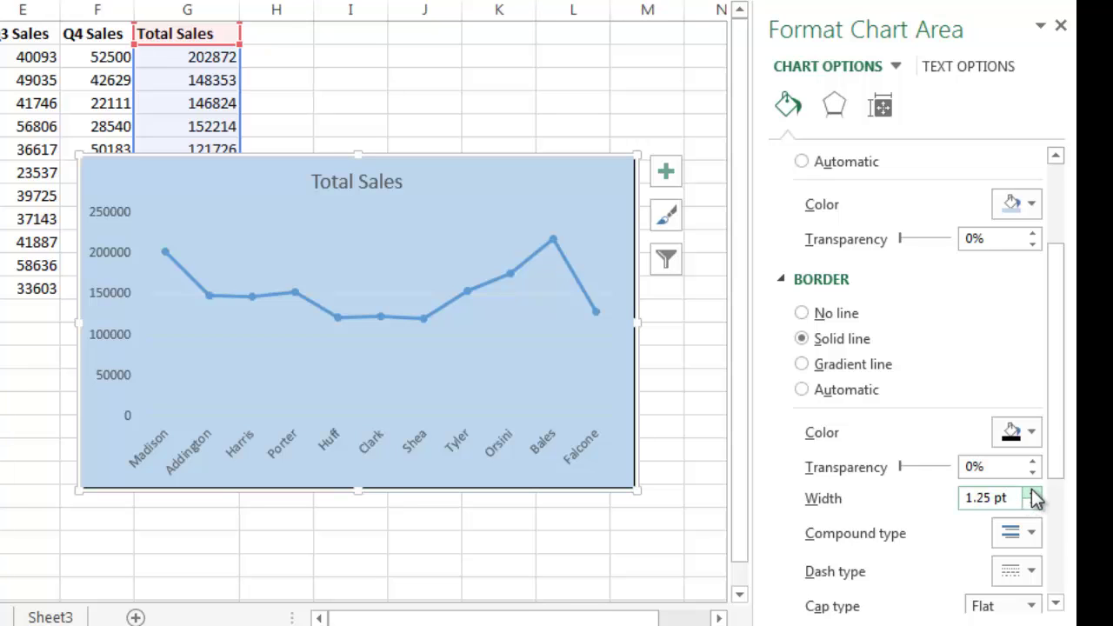
{"action": "left_click", "coordinate": [1032, 492]}
{"action": "left_click_drag", "start_coordinate": [1052, 460], "coordinate": [1038, 213]}
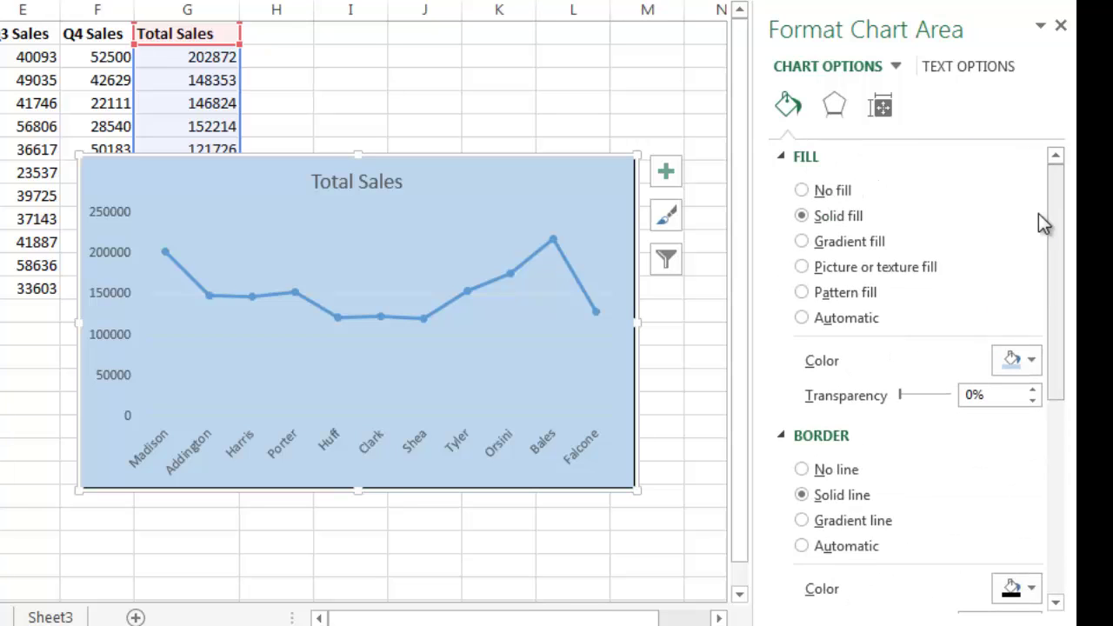
Apply a 3-D bottom bevel to the Total Sales chart area, using the third preset in the gallery's second bevel row
{"action": "left_click", "coordinate": [835, 108]}
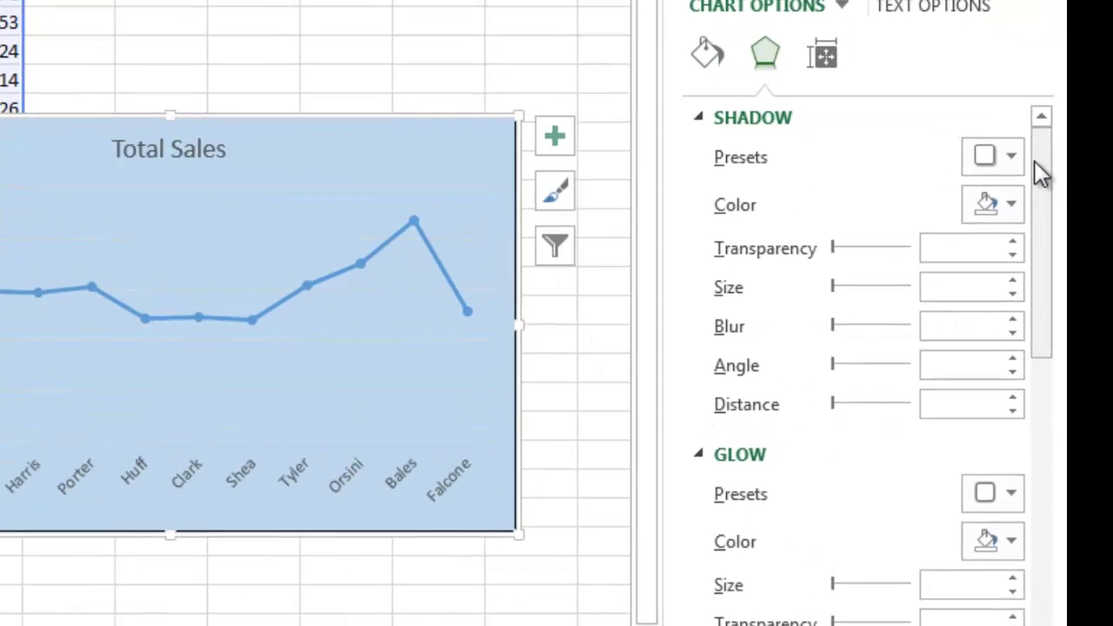
{"action": "left_click_drag", "start_coordinate": [1057, 201], "coordinate": [1025, 373]}
{"action": "left_click", "coordinate": [780, 390]}
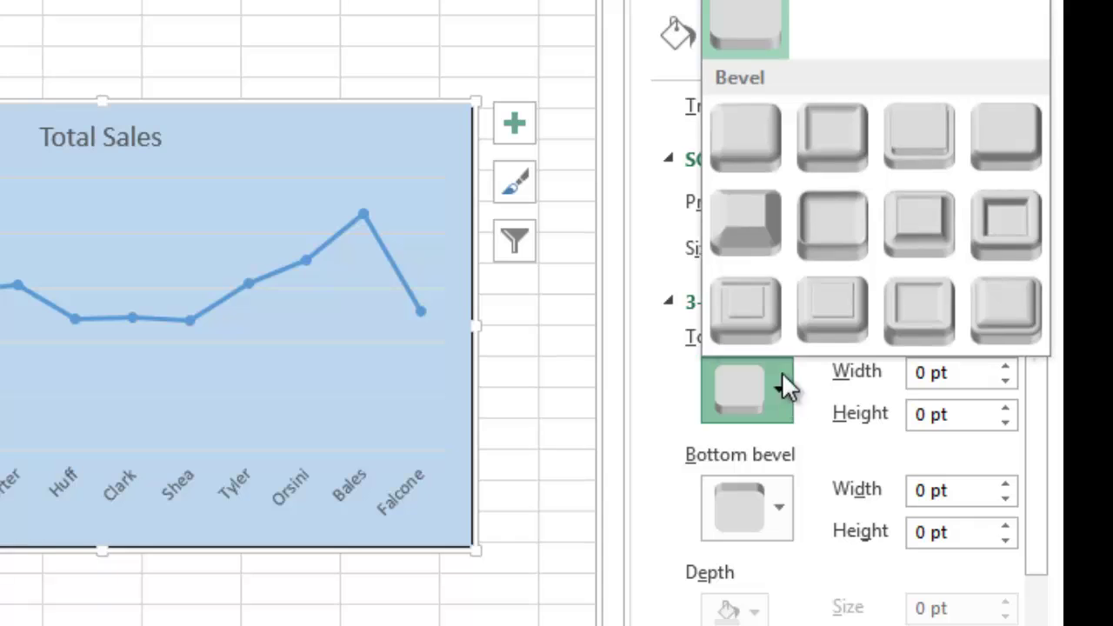
{"action": "left_click", "coordinate": [772, 519]}
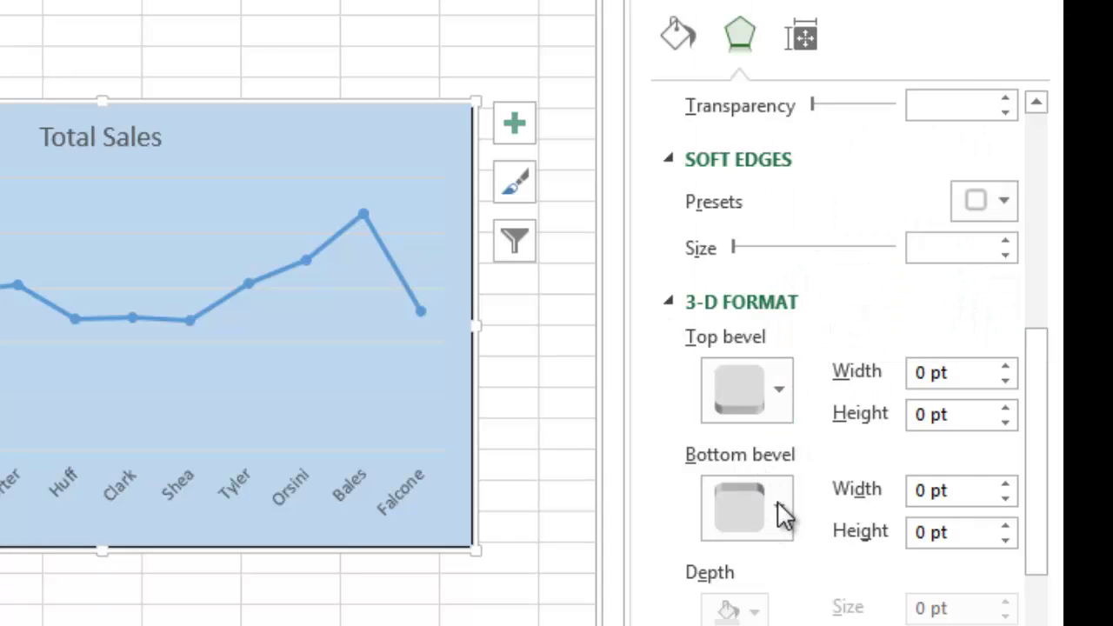
{"action": "left_click", "coordinate": [777, 514]}
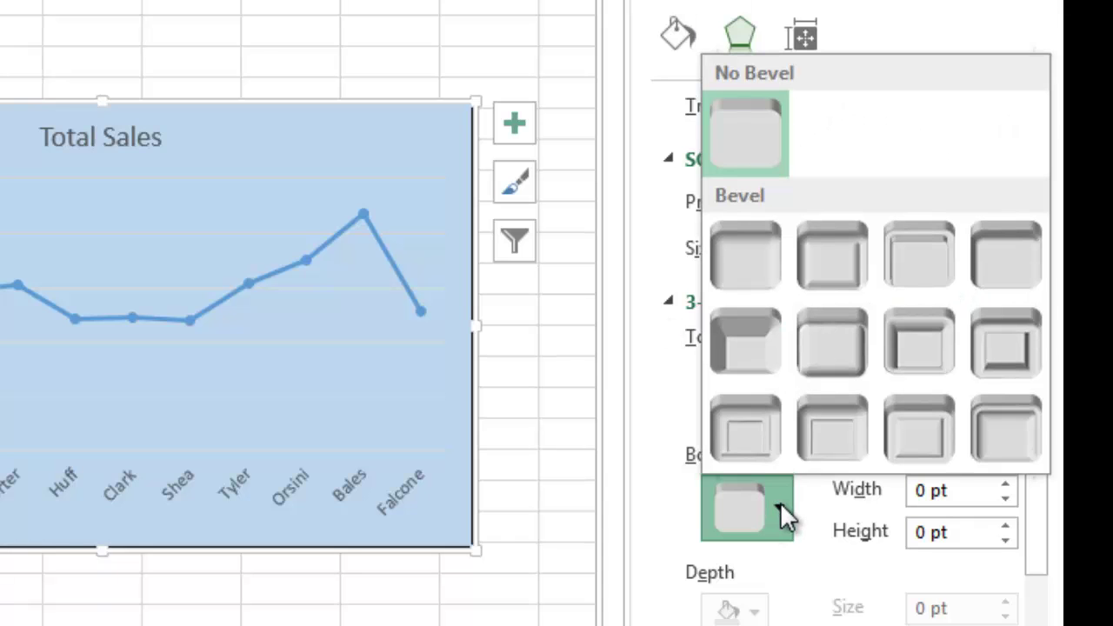
{"action": "left_click", "coordinate": [924, 344]}
{"action": "left_click", "coordinate": [348, 609]}
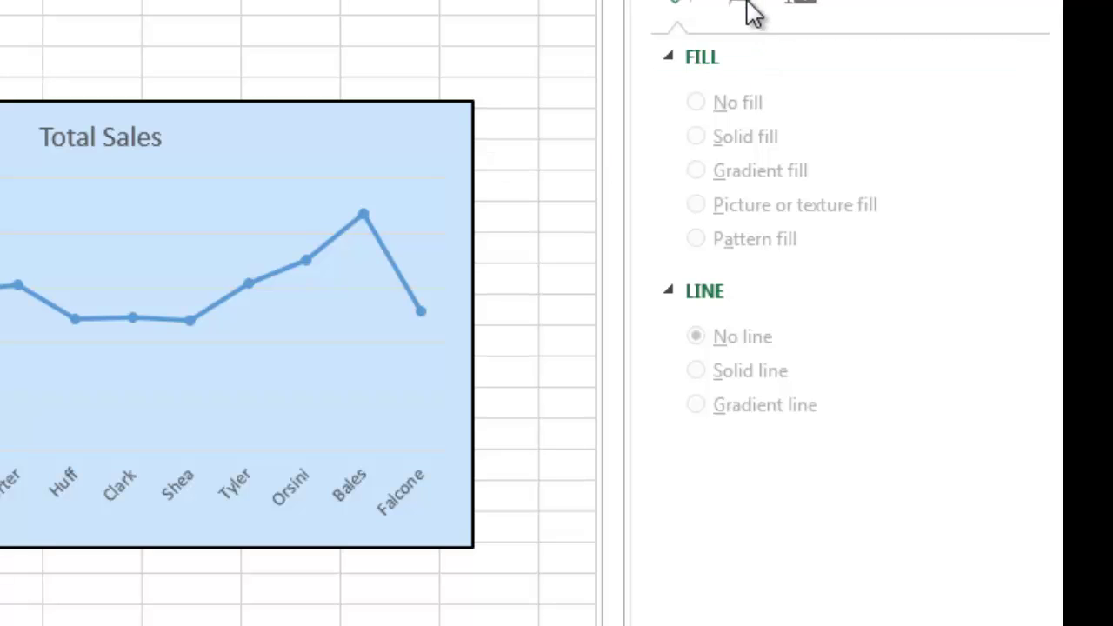
Review the available shape effects and the size, properties and text box settings
{"action": "left_click", "coordinate": [747, 5]}
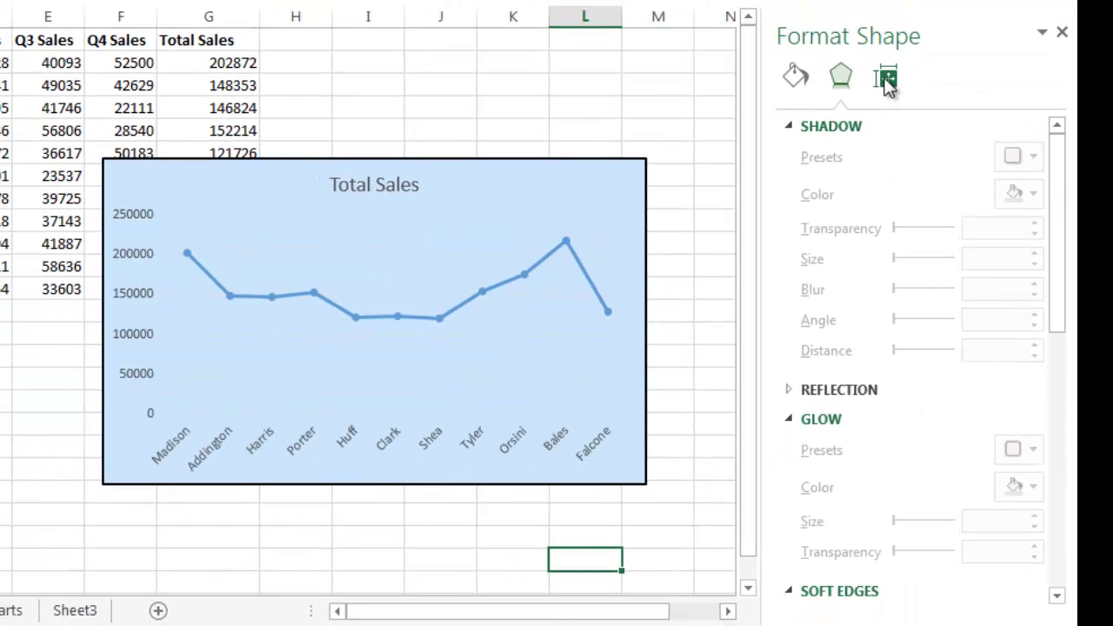
{"action": "left_click", "coordinate": [886, 78]}
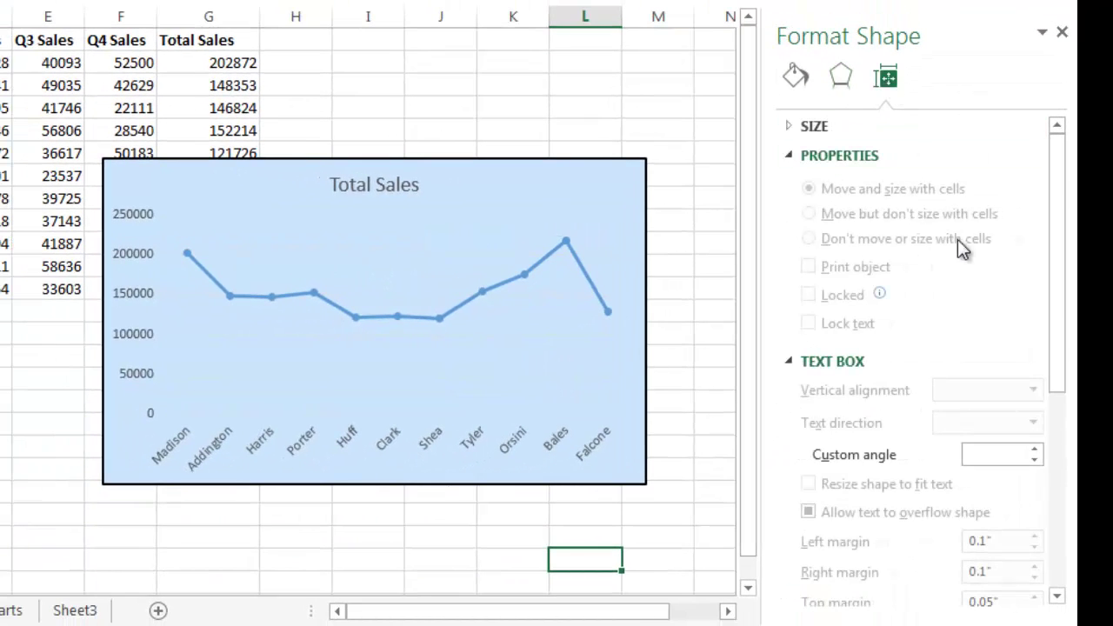
{"action": "mouse_move", "coordinate": [1050, 197]}
{"action": "left_mouse_down"}
{"action": "mouse_move", "coordinate": [1044, 353]}
{"action": "mouse_move", "coordinate": [1055, 186]}
{"action": "left_mouse_up"}
{"action": "left_click", "coordinate": [459, 85]}
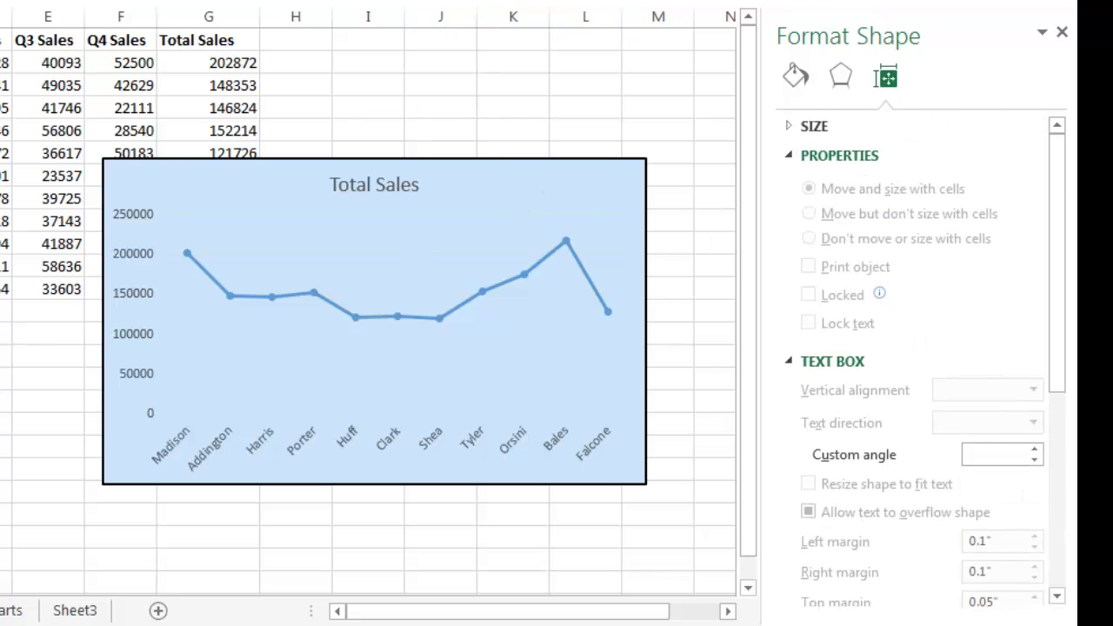
Copy the formatted Total Sales line chart
{"action": "left_click", "coordinate": [449, 172]}
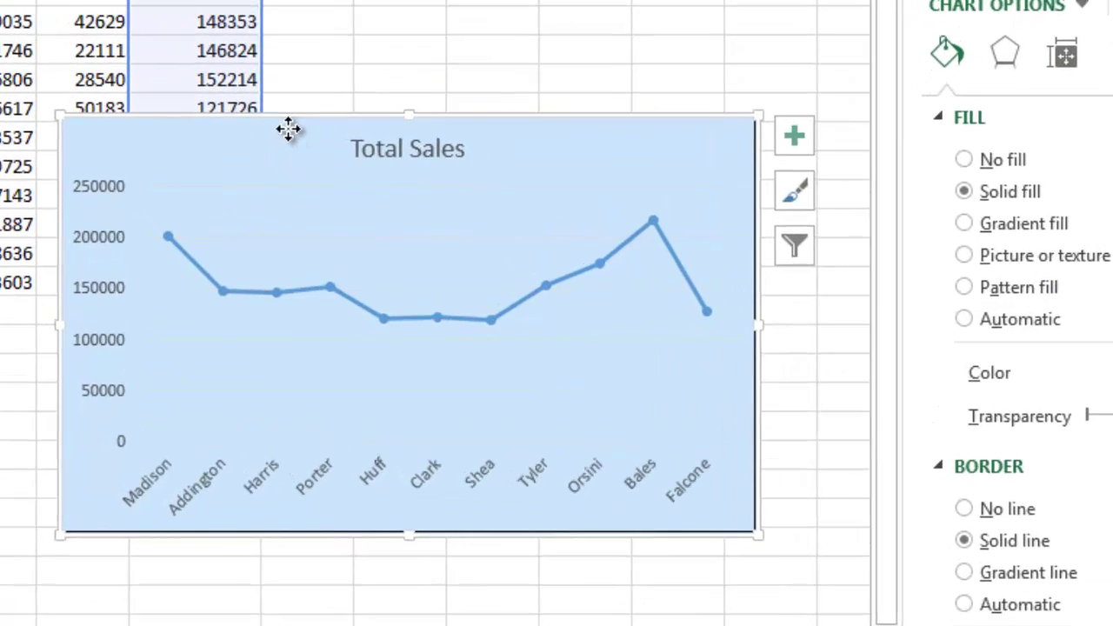
{"action": "right_click", "coordinate": [283, 170]}
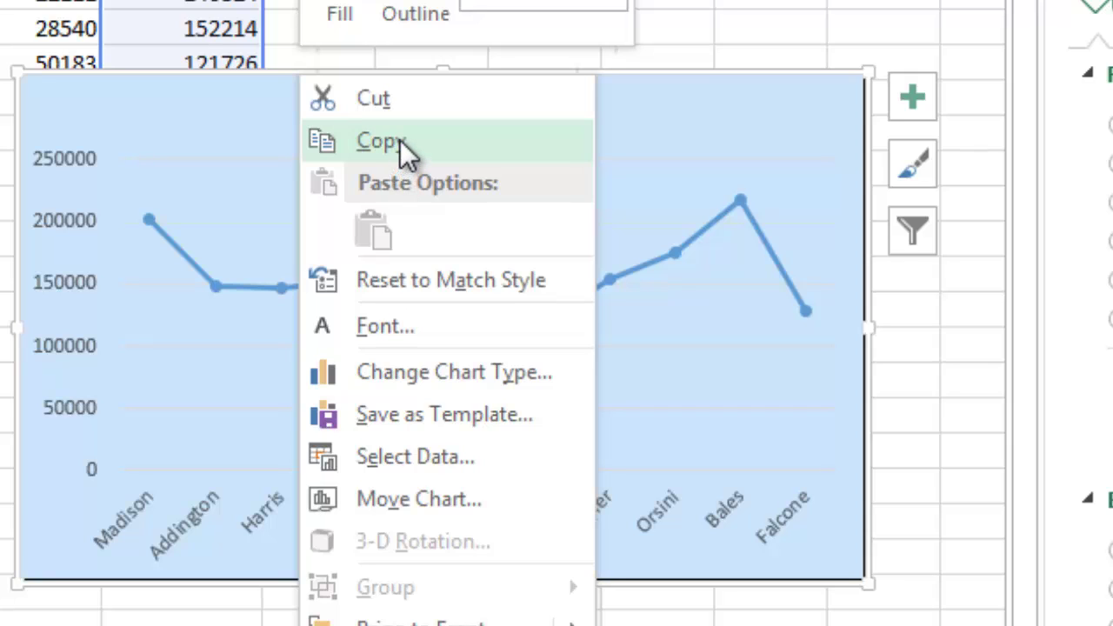
{"action": "left_click", "coordinate": [400, 140]}
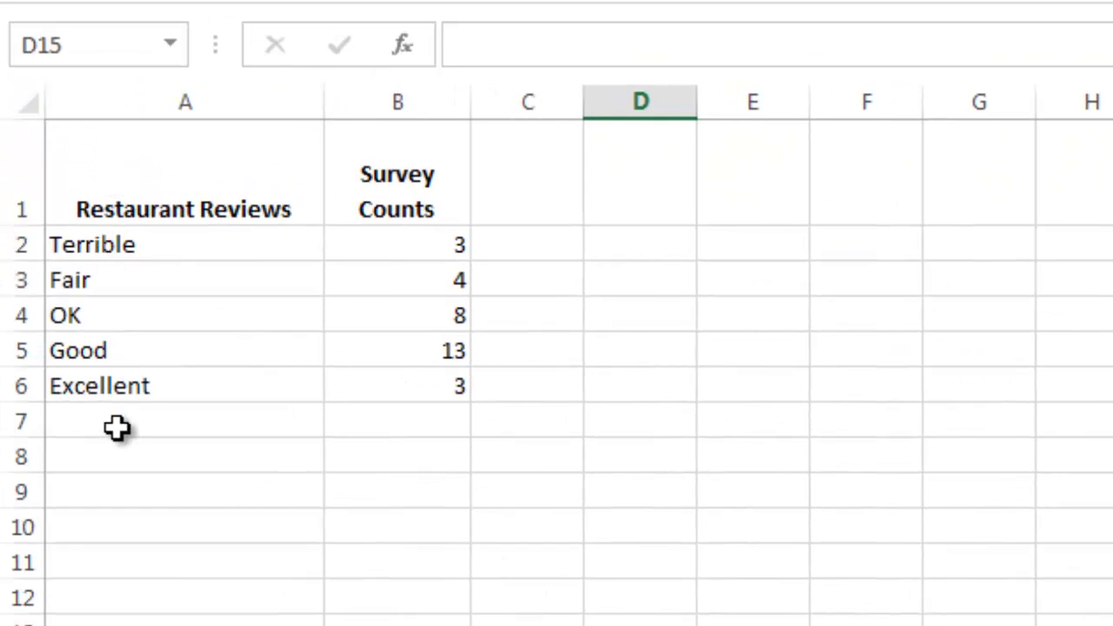
Insert a 2-D pie chart on the Pie Charts sheet from the Restaurant Reviews and Survey Counts data in A1:B6
{"action": "left_click_drag", "start_coordinate": [135, 195], "coordinate": [443, 390]}
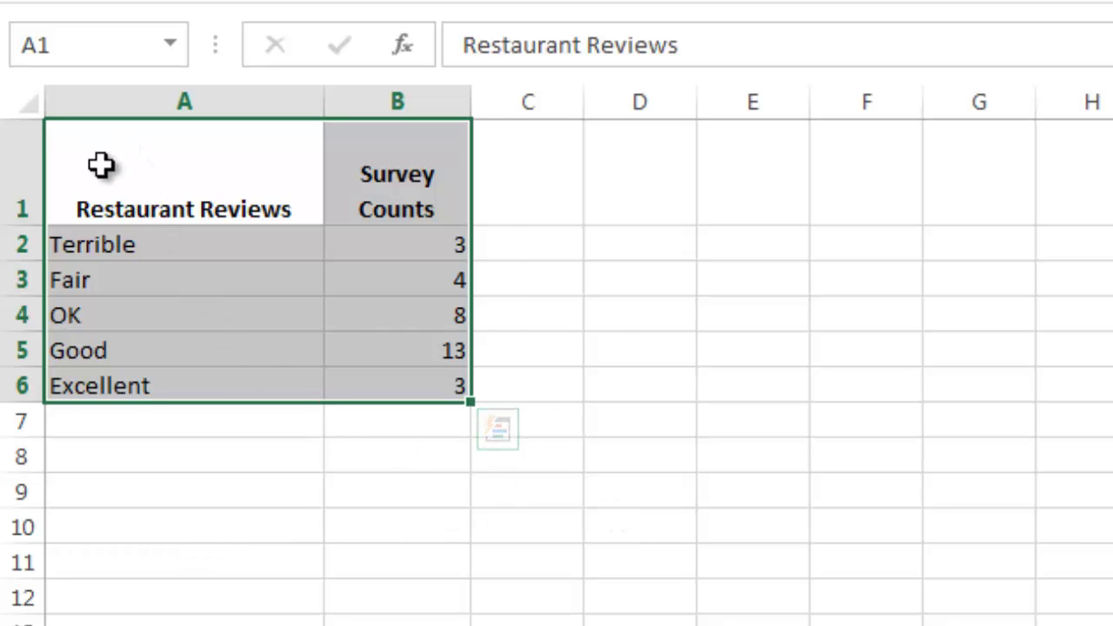
{"action": "left_click_drag", "start_coordinate": [101, 165], "coordinate": [421, 392]}
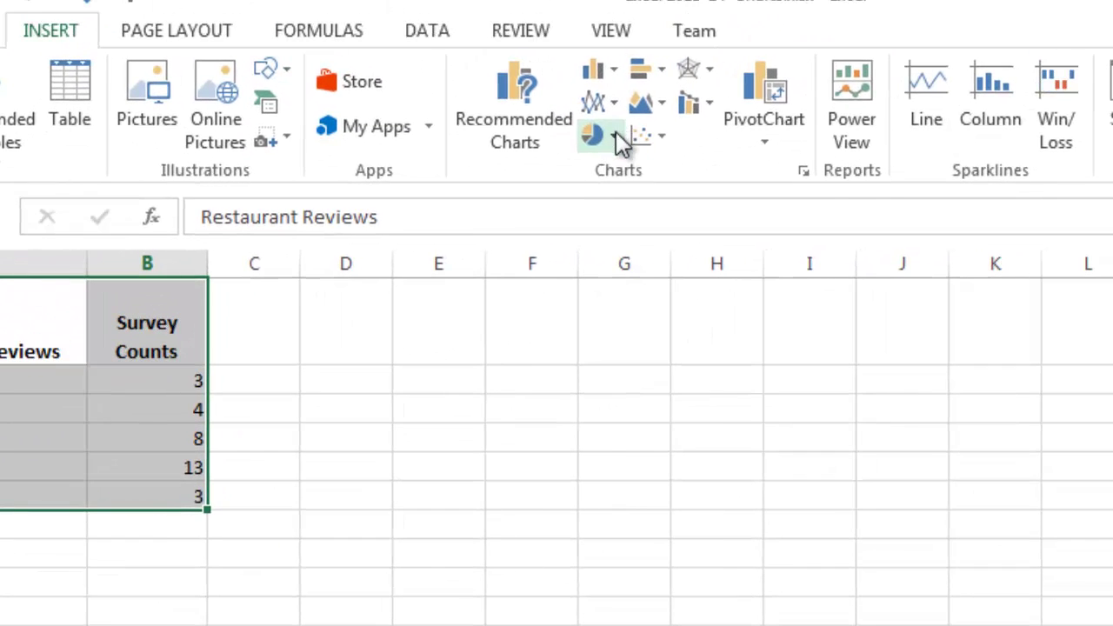
{"action": "left_click", "coordinate": [616, 137]}
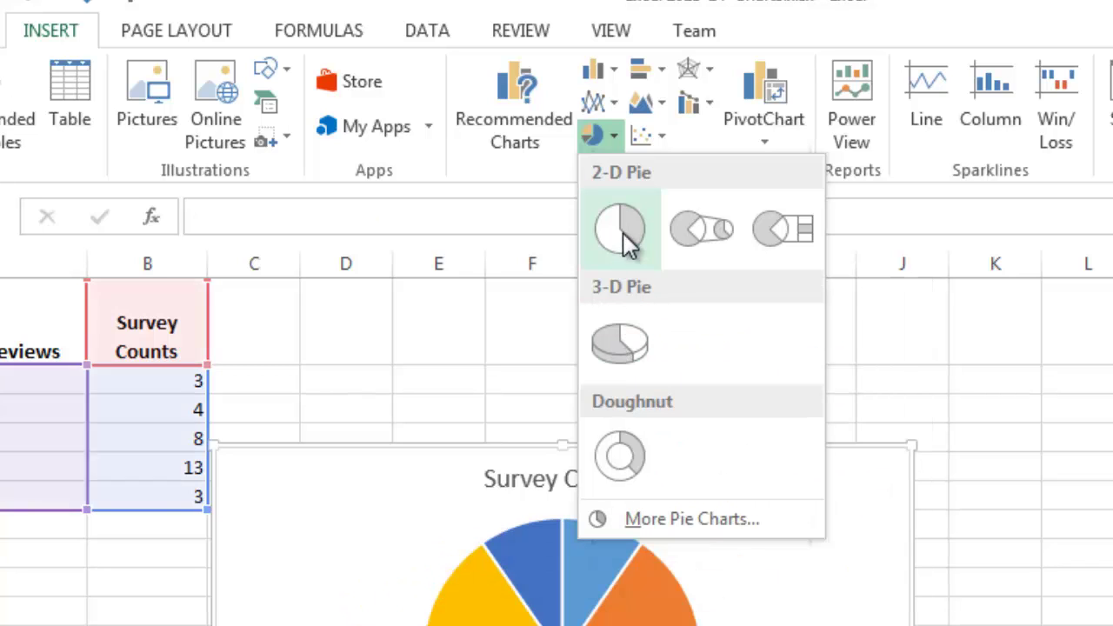
{"action": "left_click", "coordinate": [622, 220]}
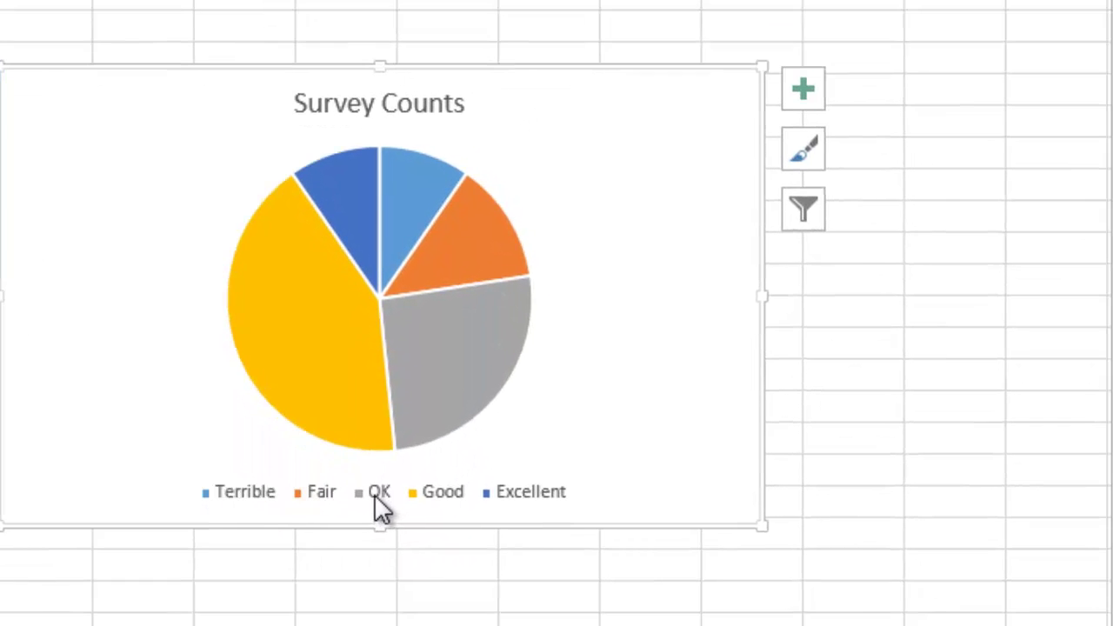
Set the legend position of the Survey Counts pie chart to Left
{"action": "left_click", "coordinate": [380, 504]}
{"action": "right_click", "coordinate": [338, 480]}
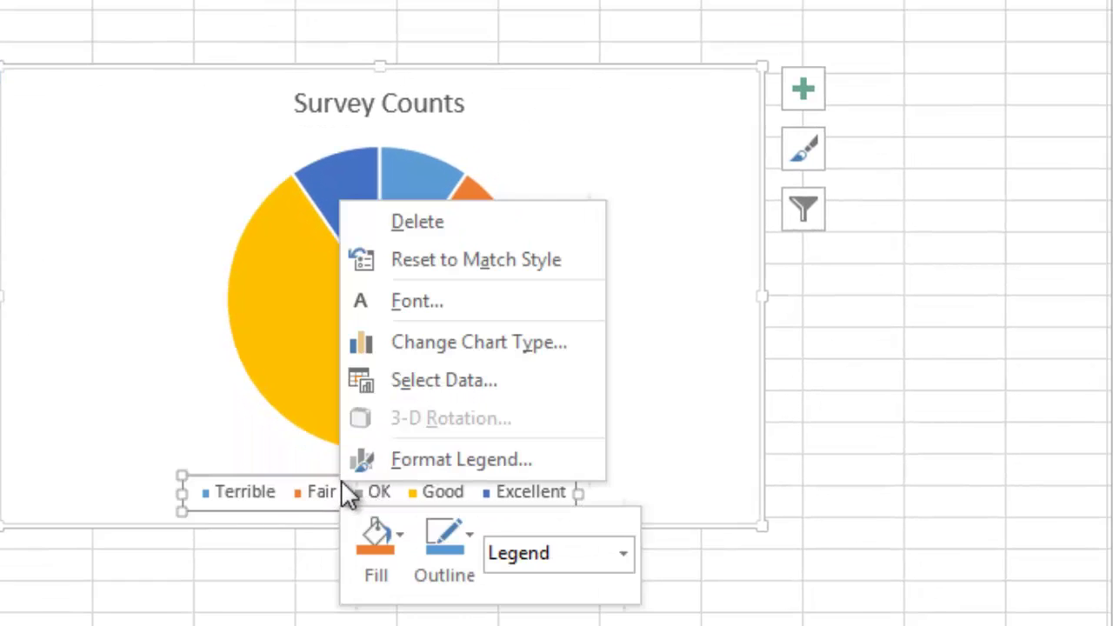
{"action": "left_click", "coordinate": [437, 461]}
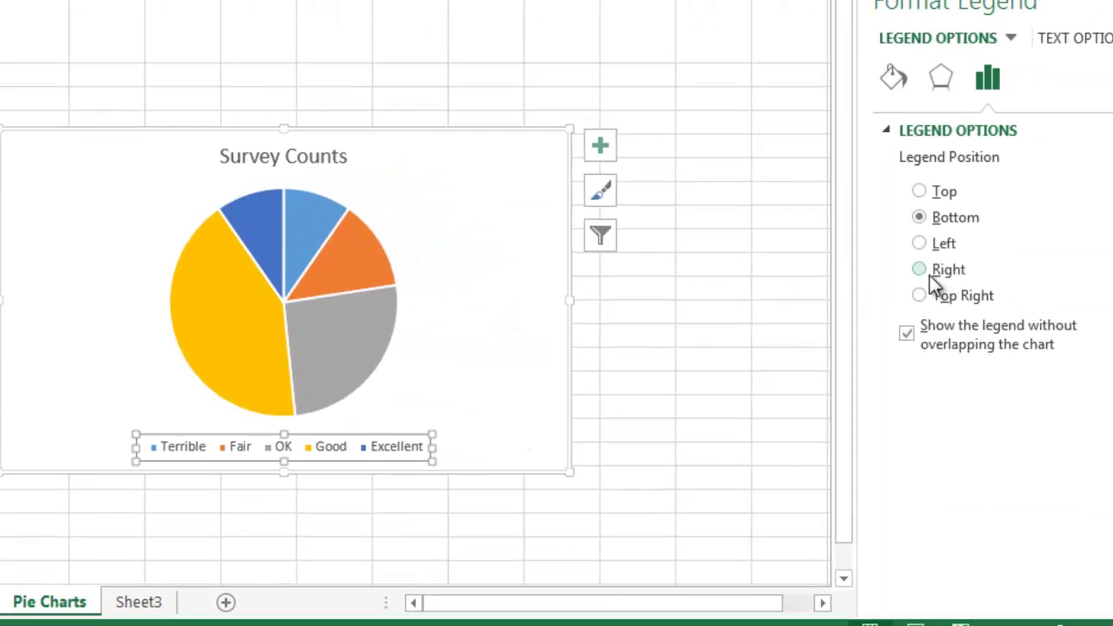
{"action": "left_click", "coordinate": [920, 243]}
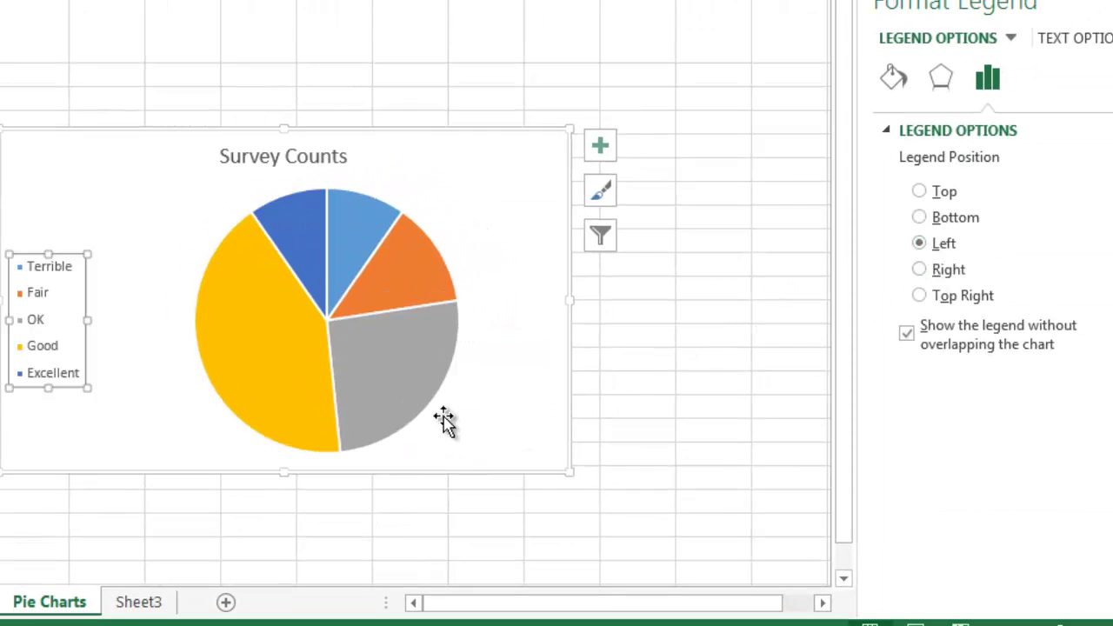
Add data labels to the slices of the Survey Counts pie chart
{"action": "left_click", "coordinate": [482, 187]}
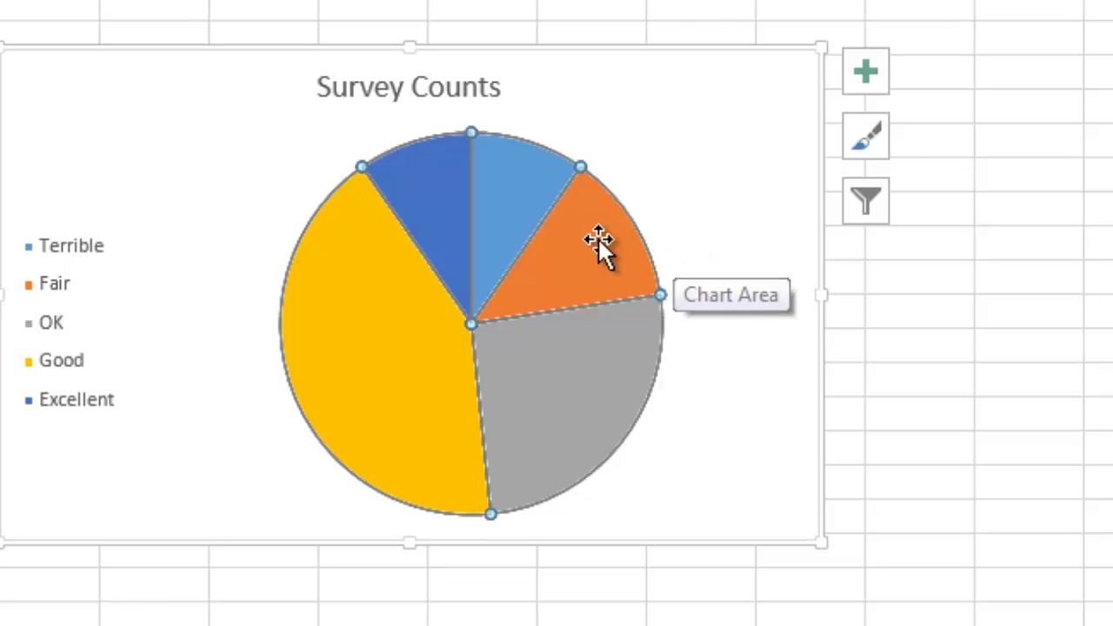
{"action": "mouse_move", "coordinate": [535, 165]}
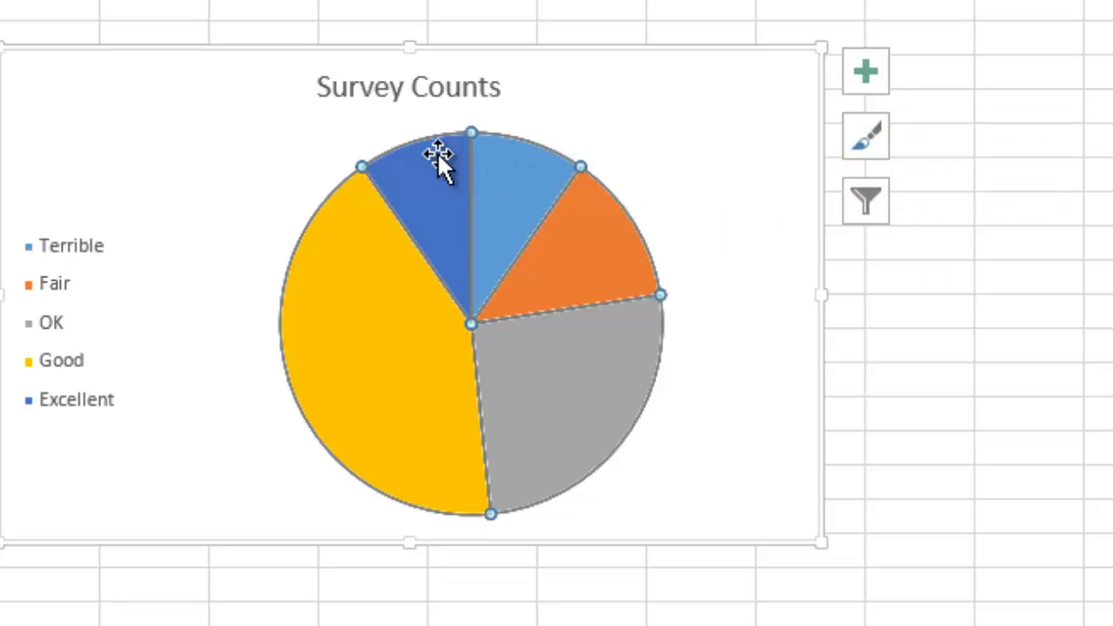
{"action": "mouse_move", "coordinate": [438, 153]}
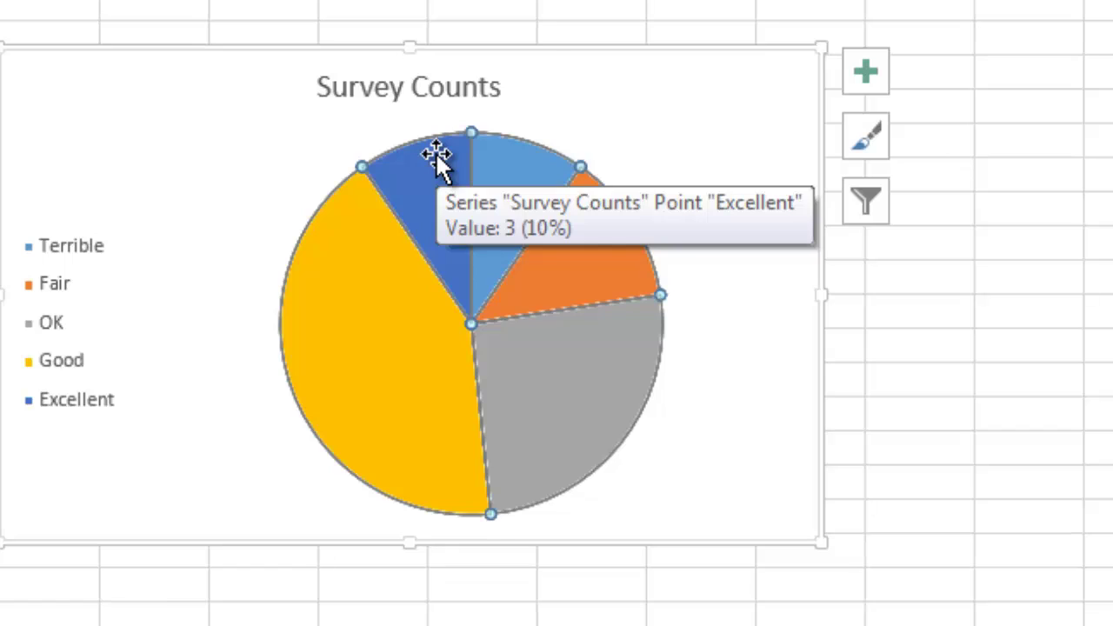
{"action": "right_click", "coordinate": [435, 152]}
{"action": "mouse_move", "coordinate": [546, 402]}
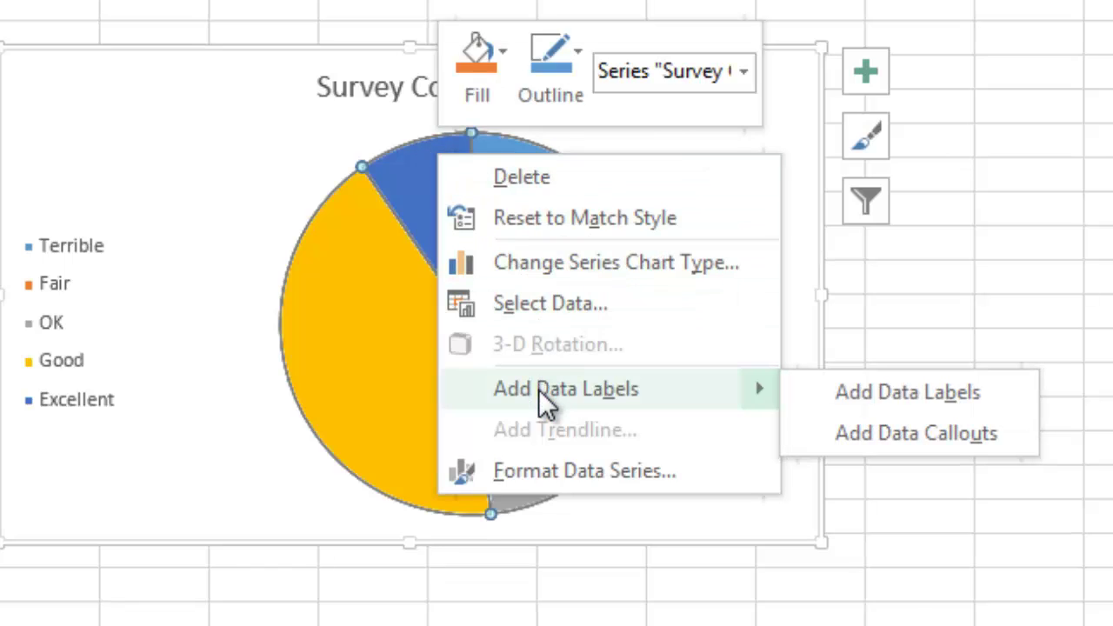
{"action": "left_click", "coordinate": [935, 399]}
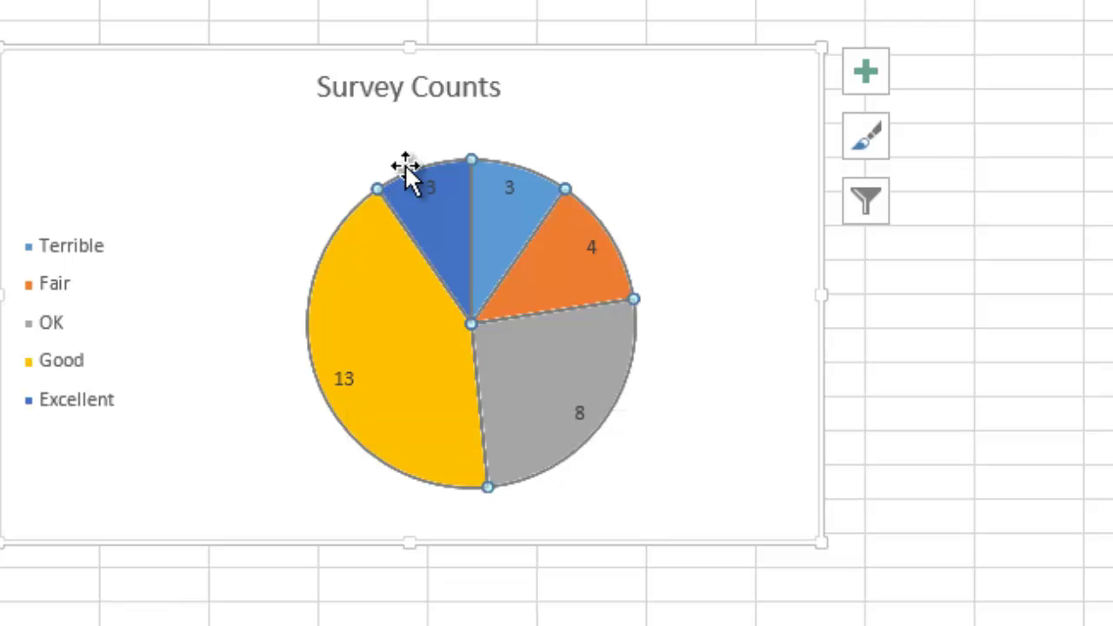
{"action": "mouse_move", "coordinate": [408, 171]}
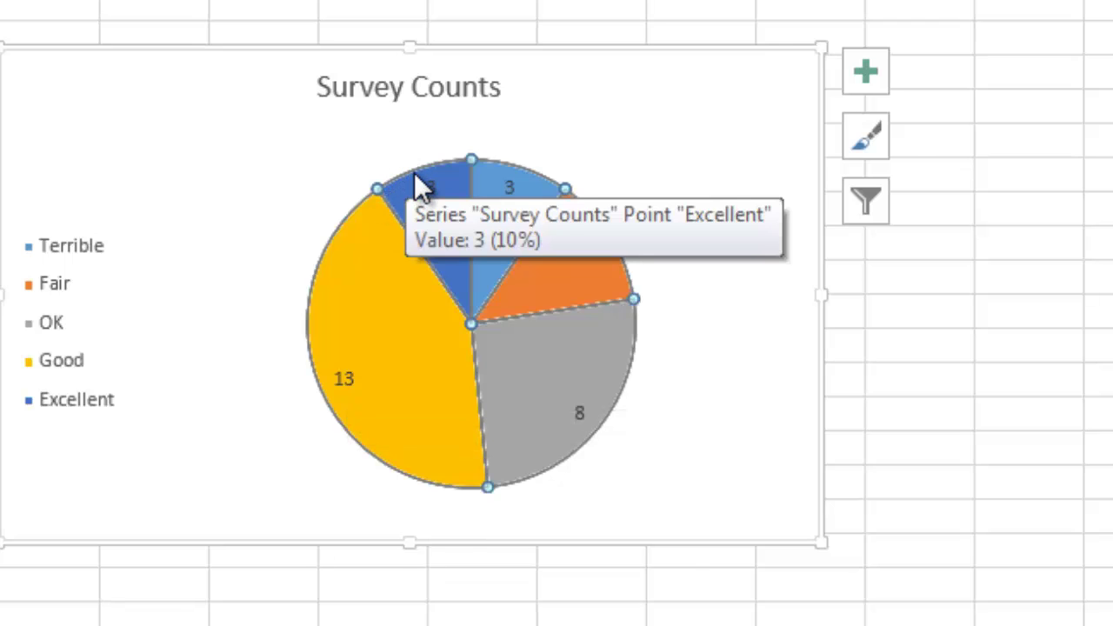
Add the category name to the data label of the Good slice in the Survey Counts pie chart
{"action": "right_click", "coordinate": [346, 233]}
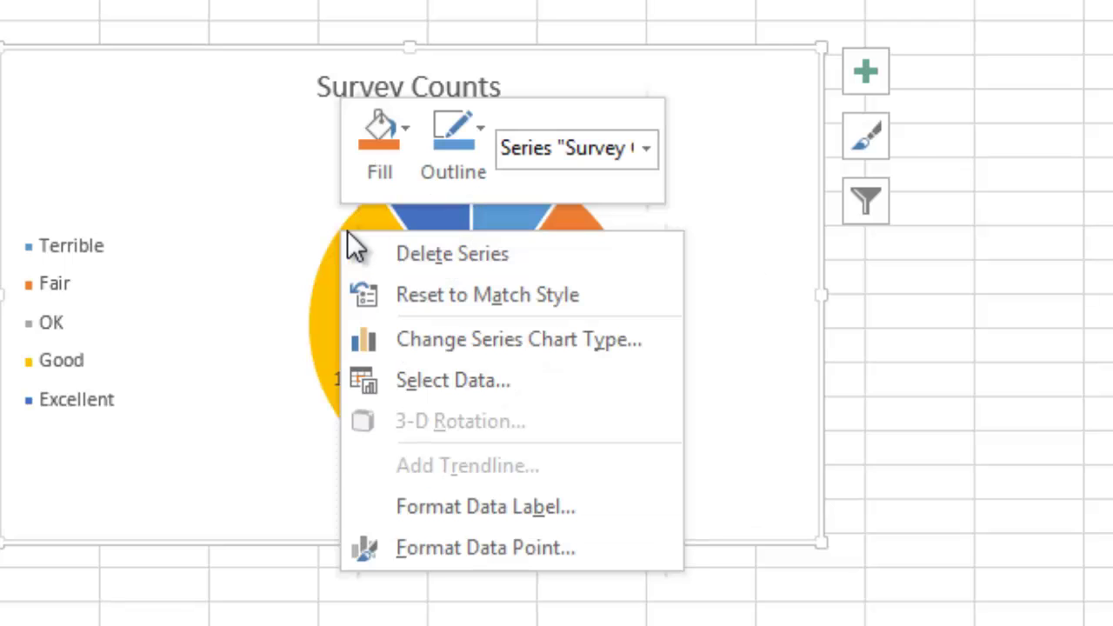
{"action": "left_click", "coordinate": [444, 505]}
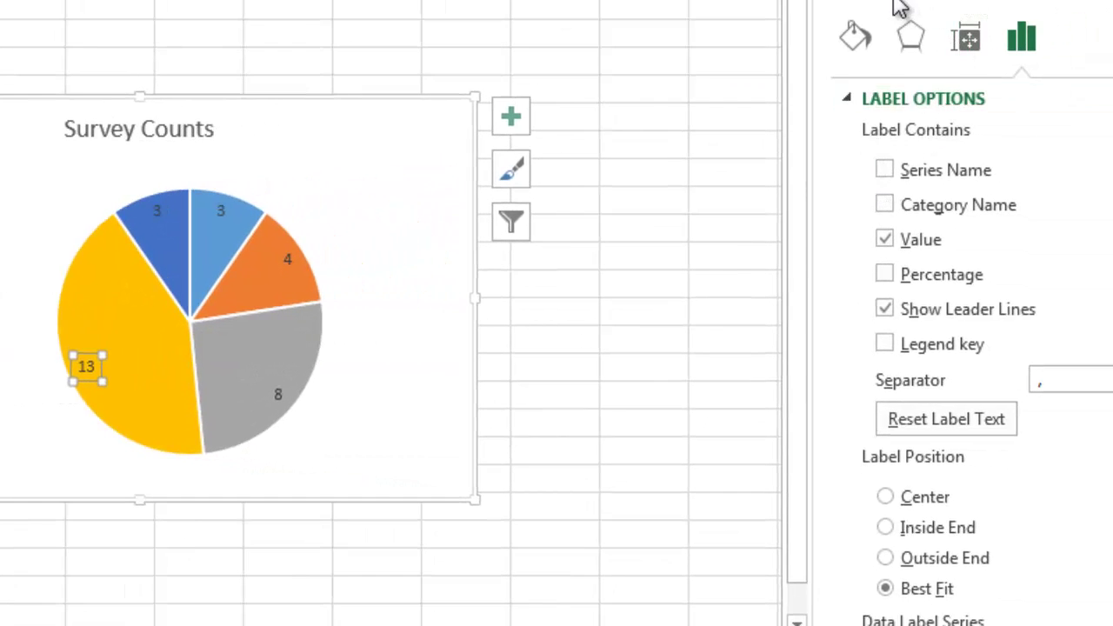
{"action": "left_click", "coordinate": [885, 205]}
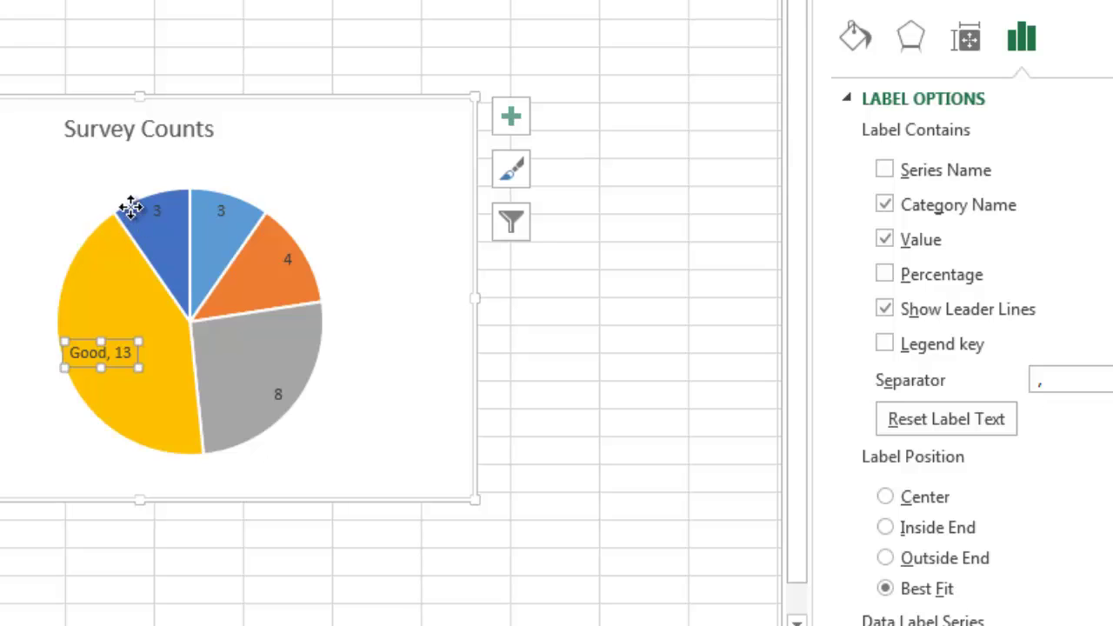
Format the data labels of all pie slices to contain the category name and percentage instead of the value
{"action": "left_click", "coordinate": [206, 204]}
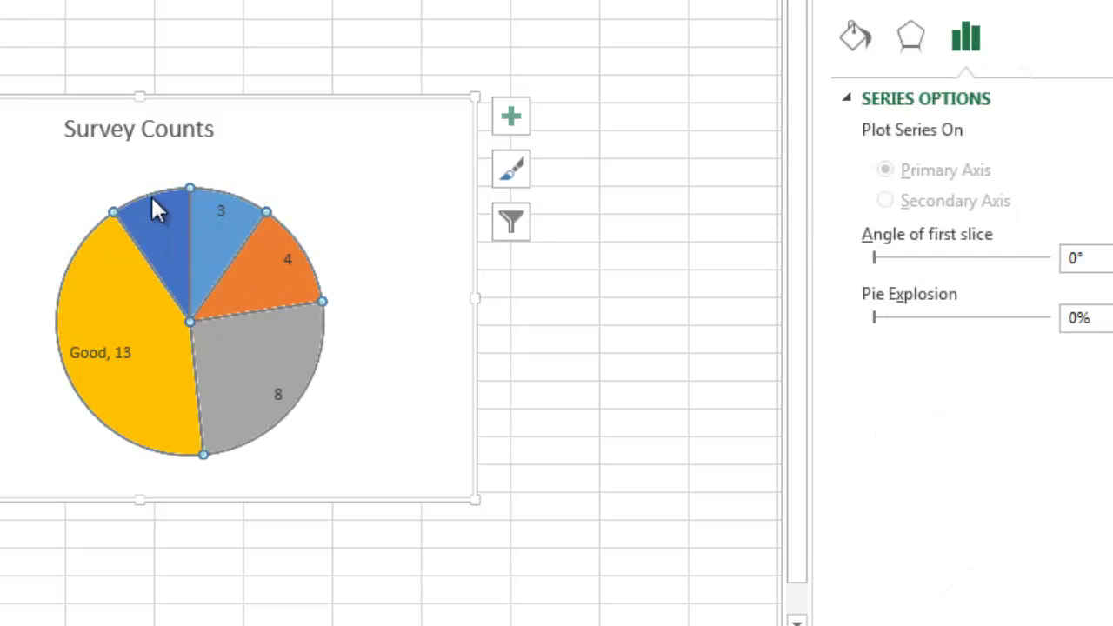
{"action": "right_click", "coordinate": [167, 187]}
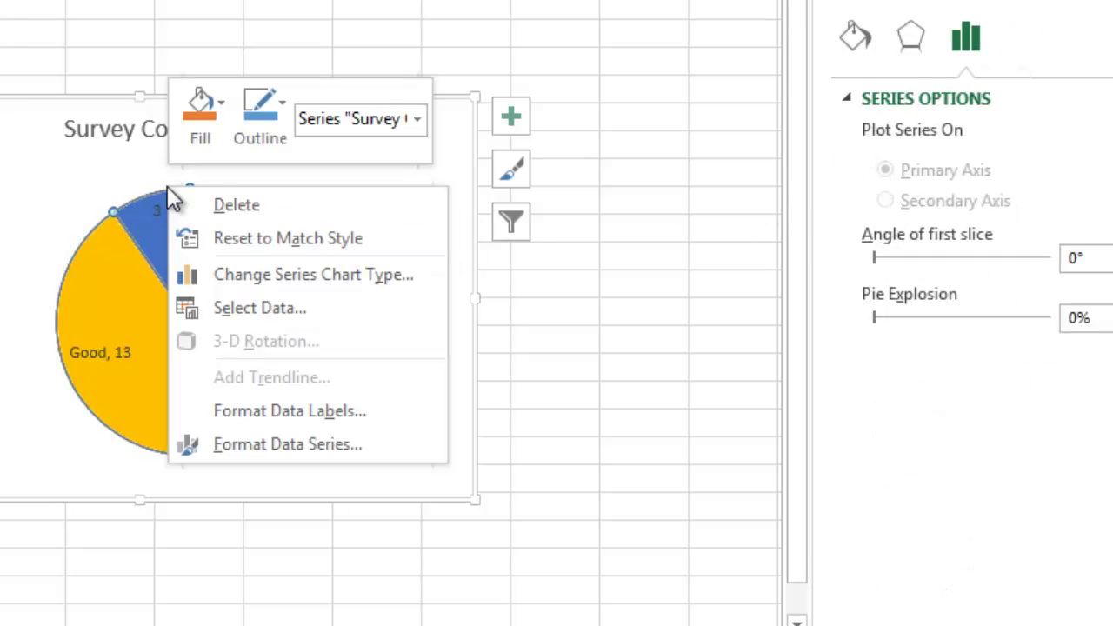
{"action": "left_click", "coordinate": [278, 410]}
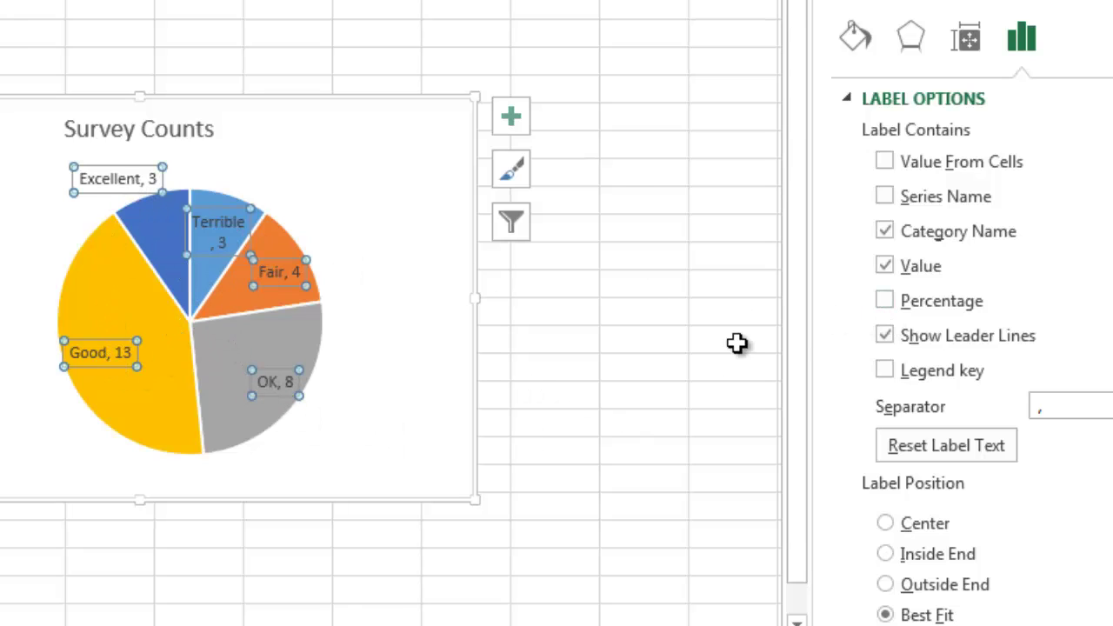
{"action": "left_click", "coordinate": [884, 265]}
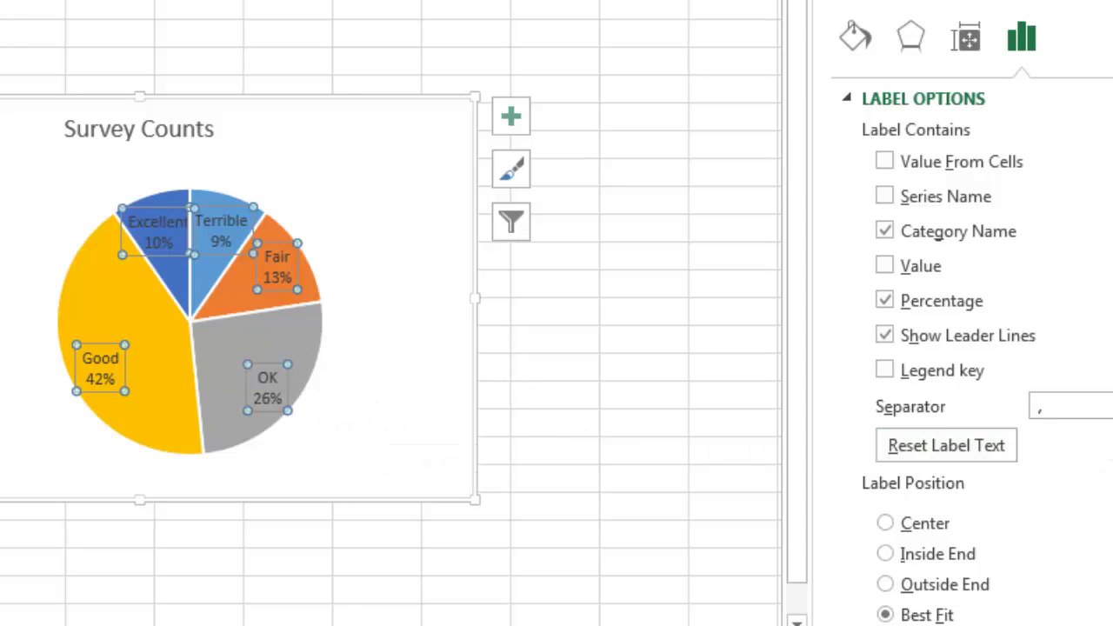
Try the Center and Outside End label positions on the pie chart and settle on Inside End
{"action": "scroll", "coordinate": [977, 354], "scroll_direction": "down", "scroll_amount": 1}
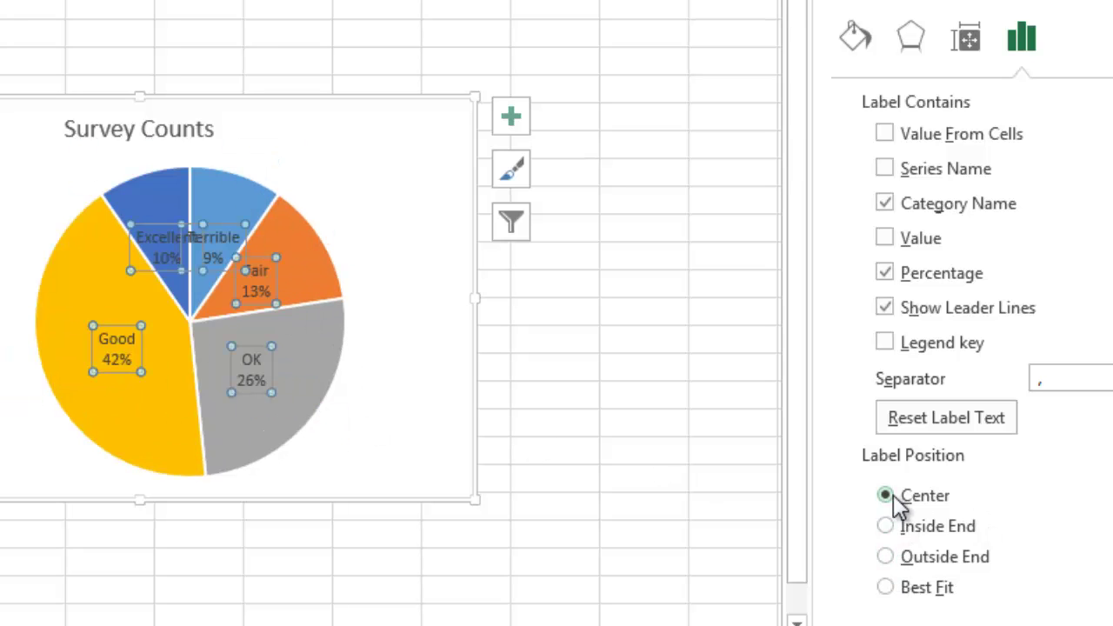
{"action": "left_click", "coordinate": [886, 526]}
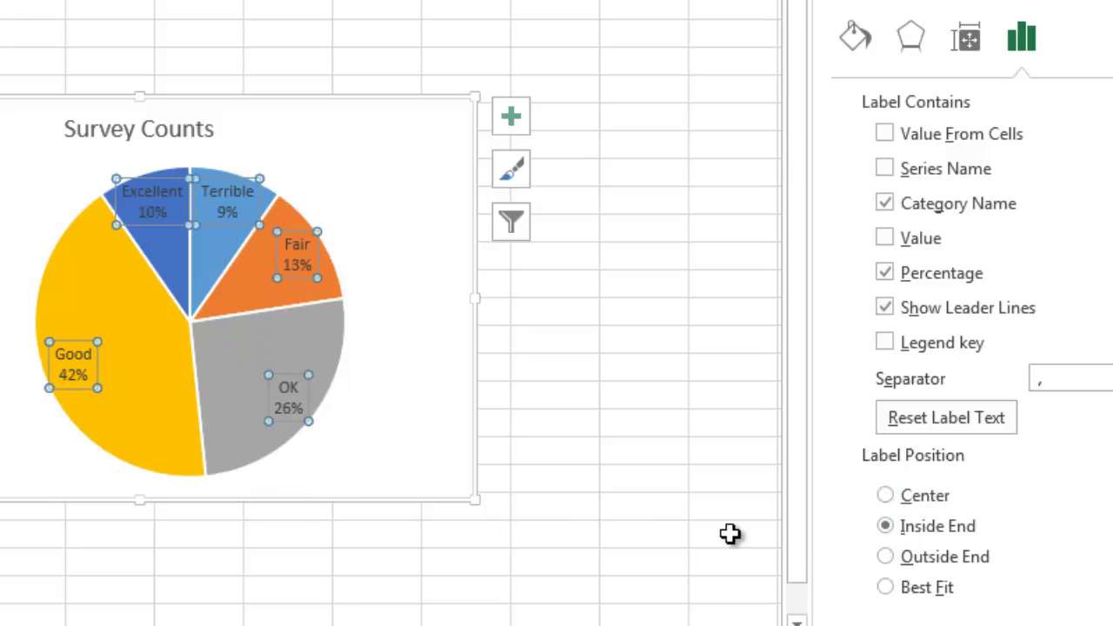
{"action": "left_click", "coordinate": [889, 556]}
{"action": "left_click", "coordinate": [891, 526]}
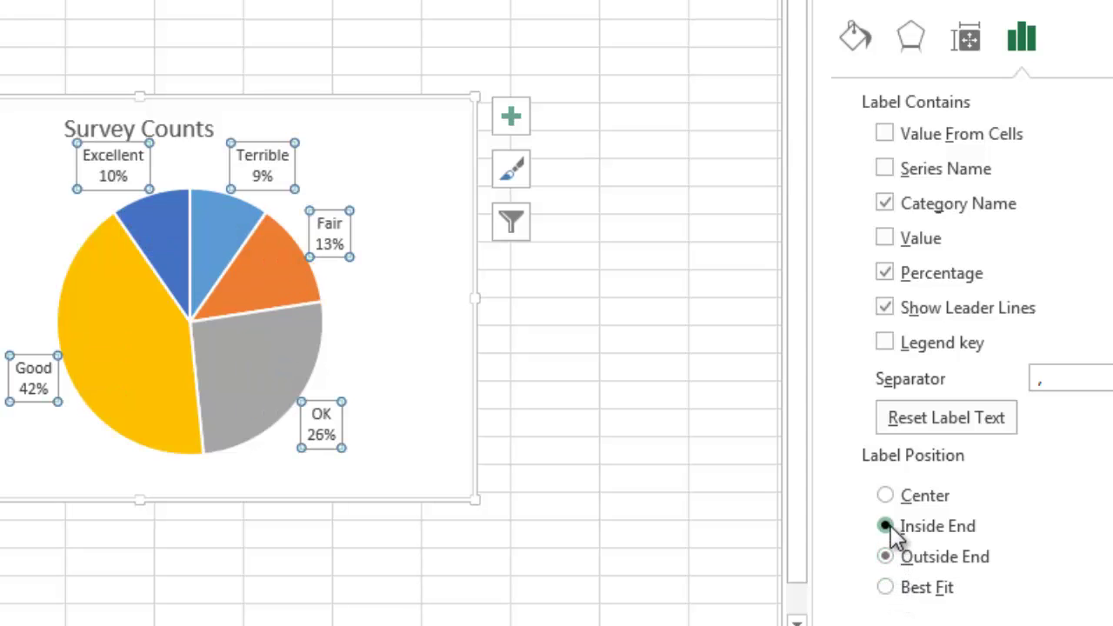
{"action": "left_click", "coordinate": [645, 460]}
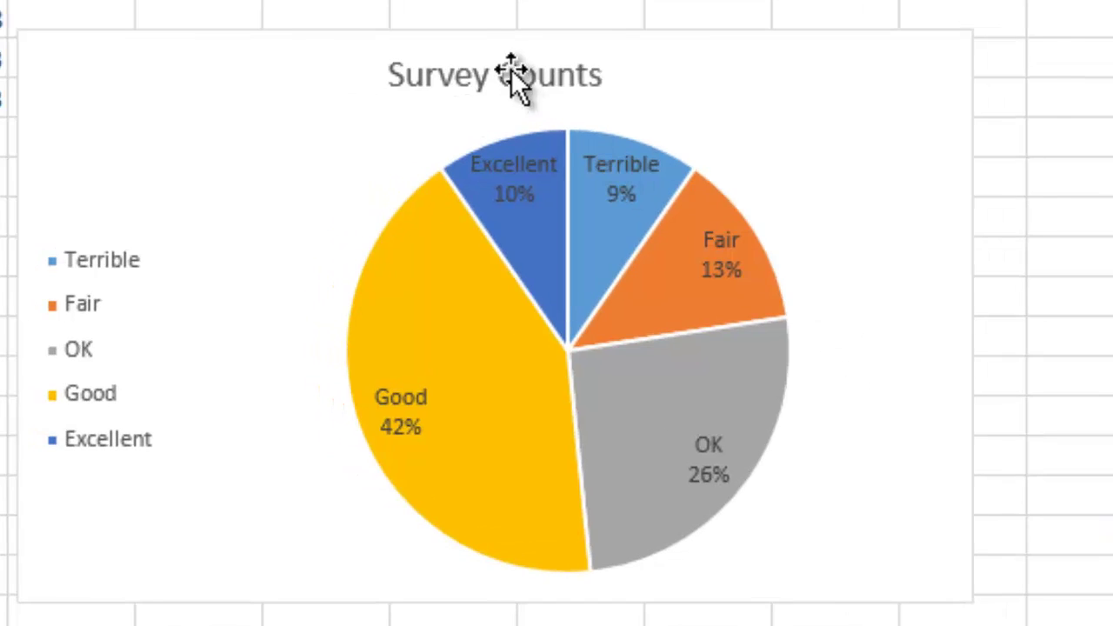
Move the Survey Counts chart title to the right so it sits more centrally above the pie
{"action": "left_click", "coordinate": [511, 70]}
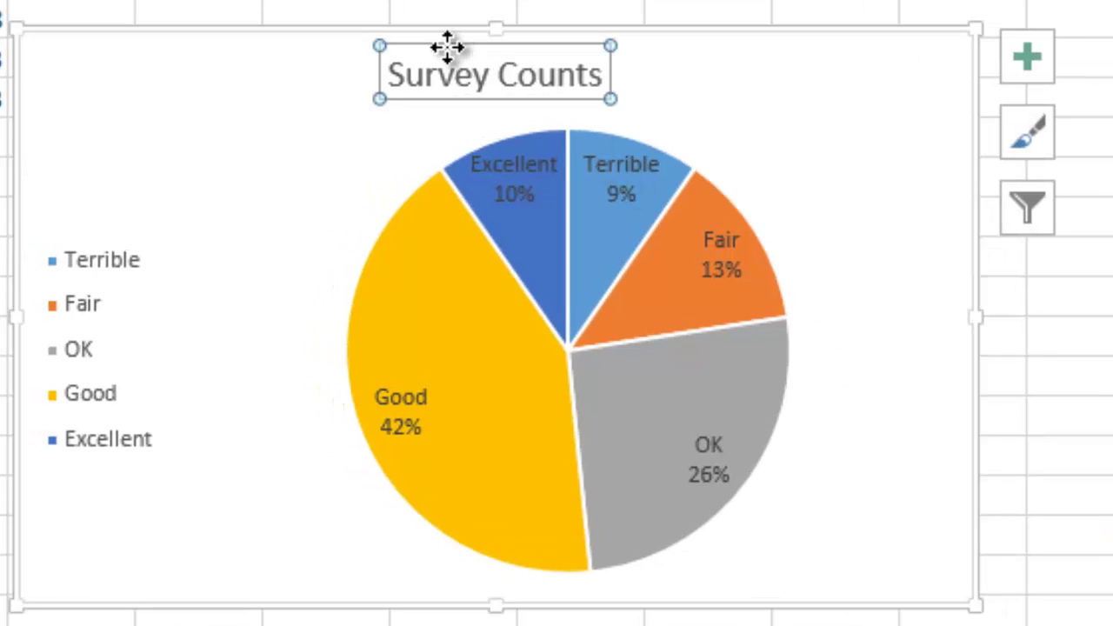
{"action": "left_click_drag", "start_coordinate": [447, 47], "coordinate": [577, 50]}
{"action": "mouse_move", "coordinate": [359, 273]}
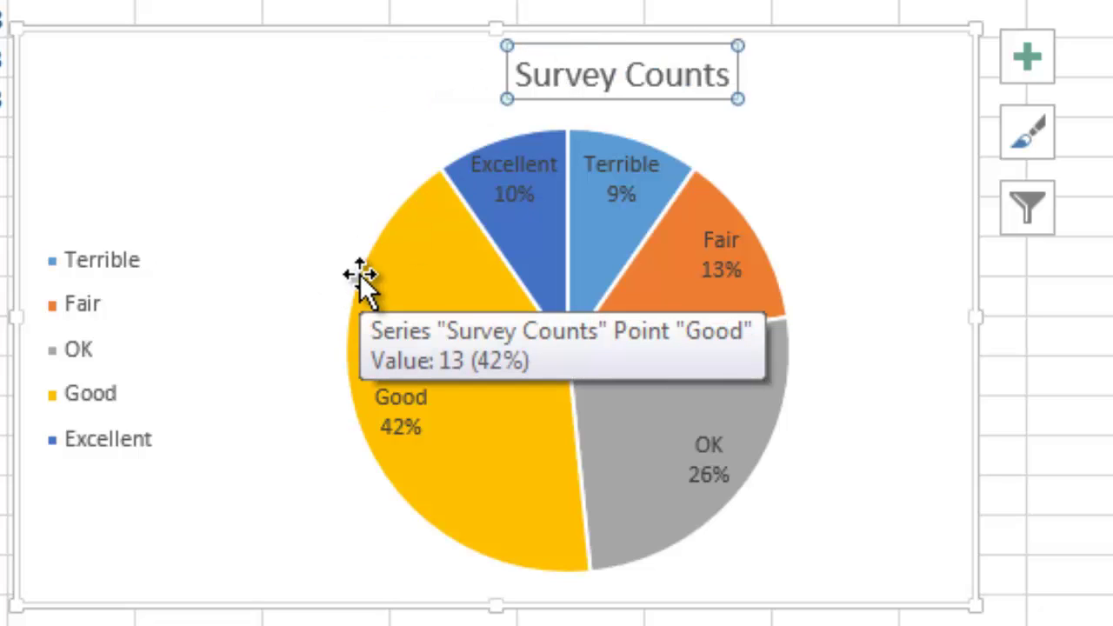